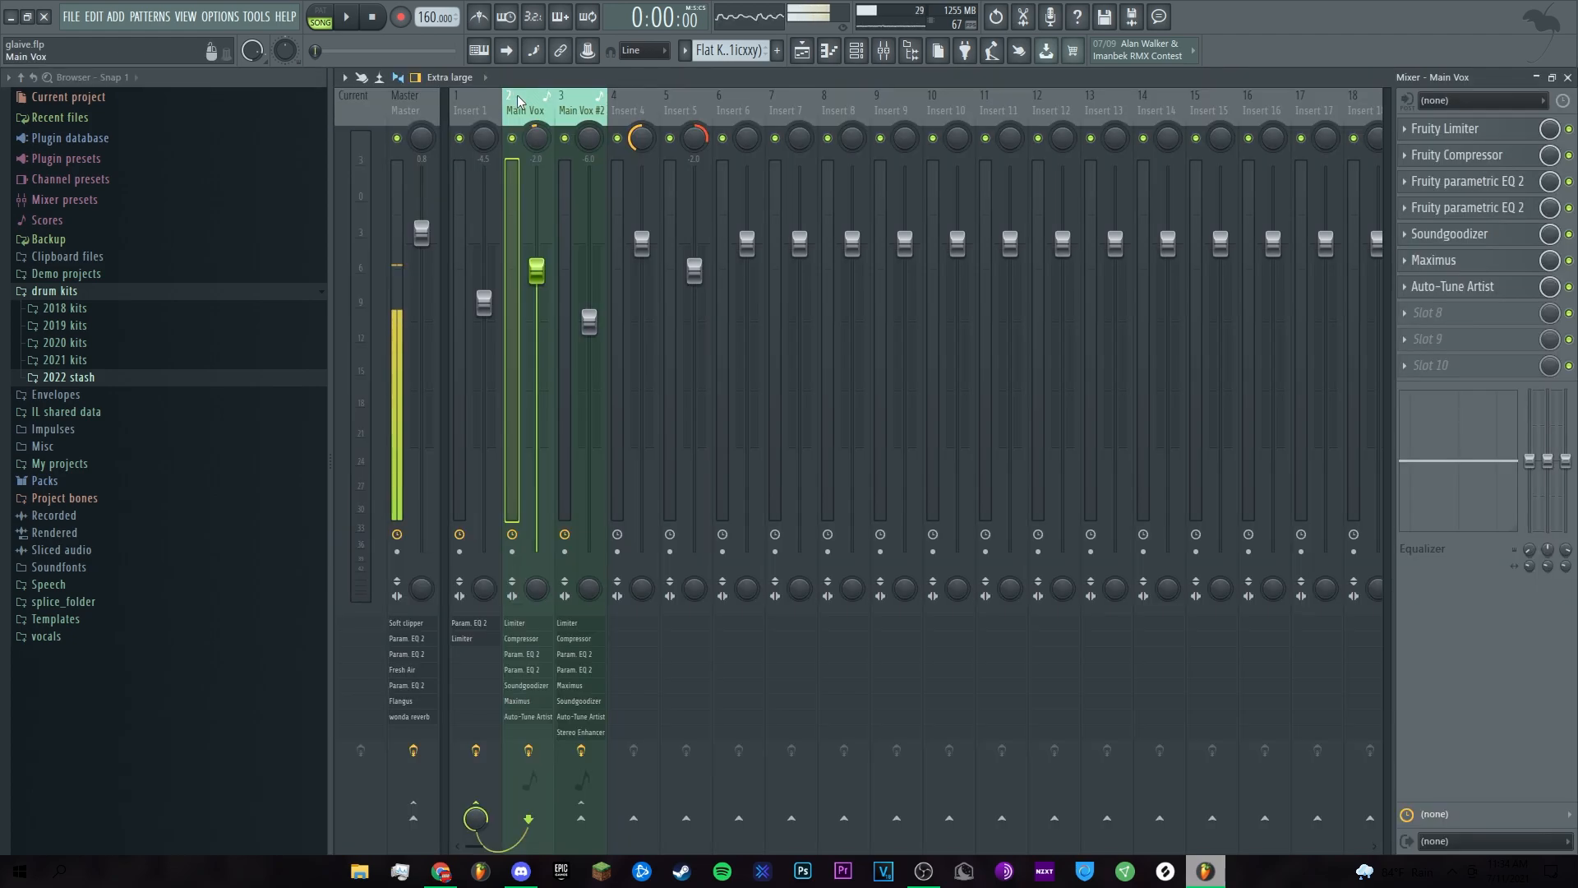
Compare the effect chains of Main Vox and Main Vox #2, including the Fruity Stereo Enhancer on Main Vox #2
left_click(575, 106)
left_click(539, 111)
left_click(586, 109)
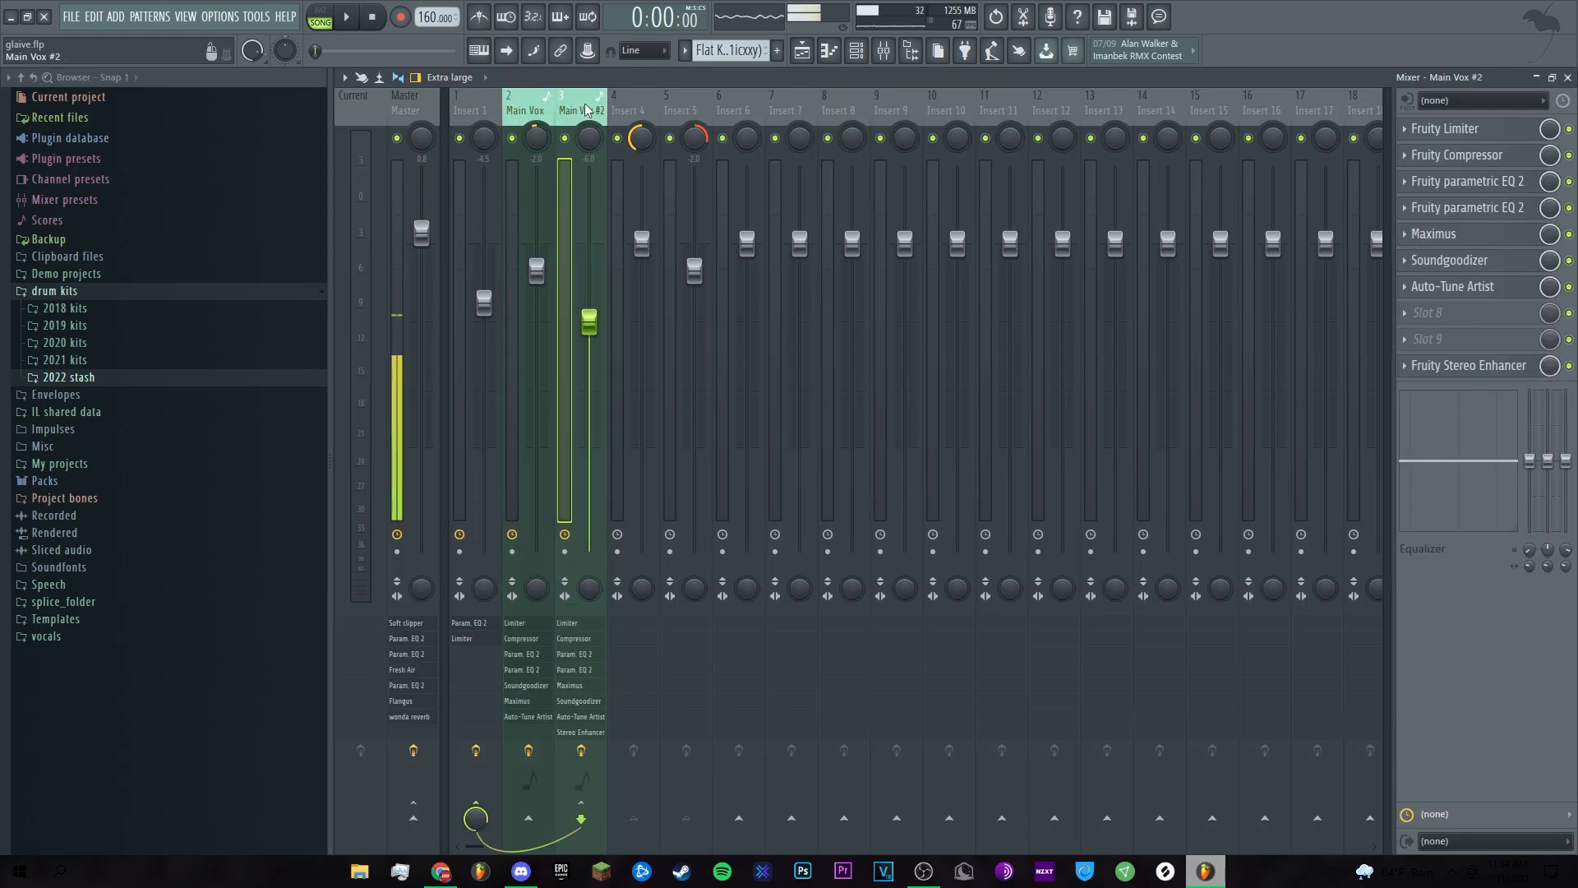
left_click(538, 109)
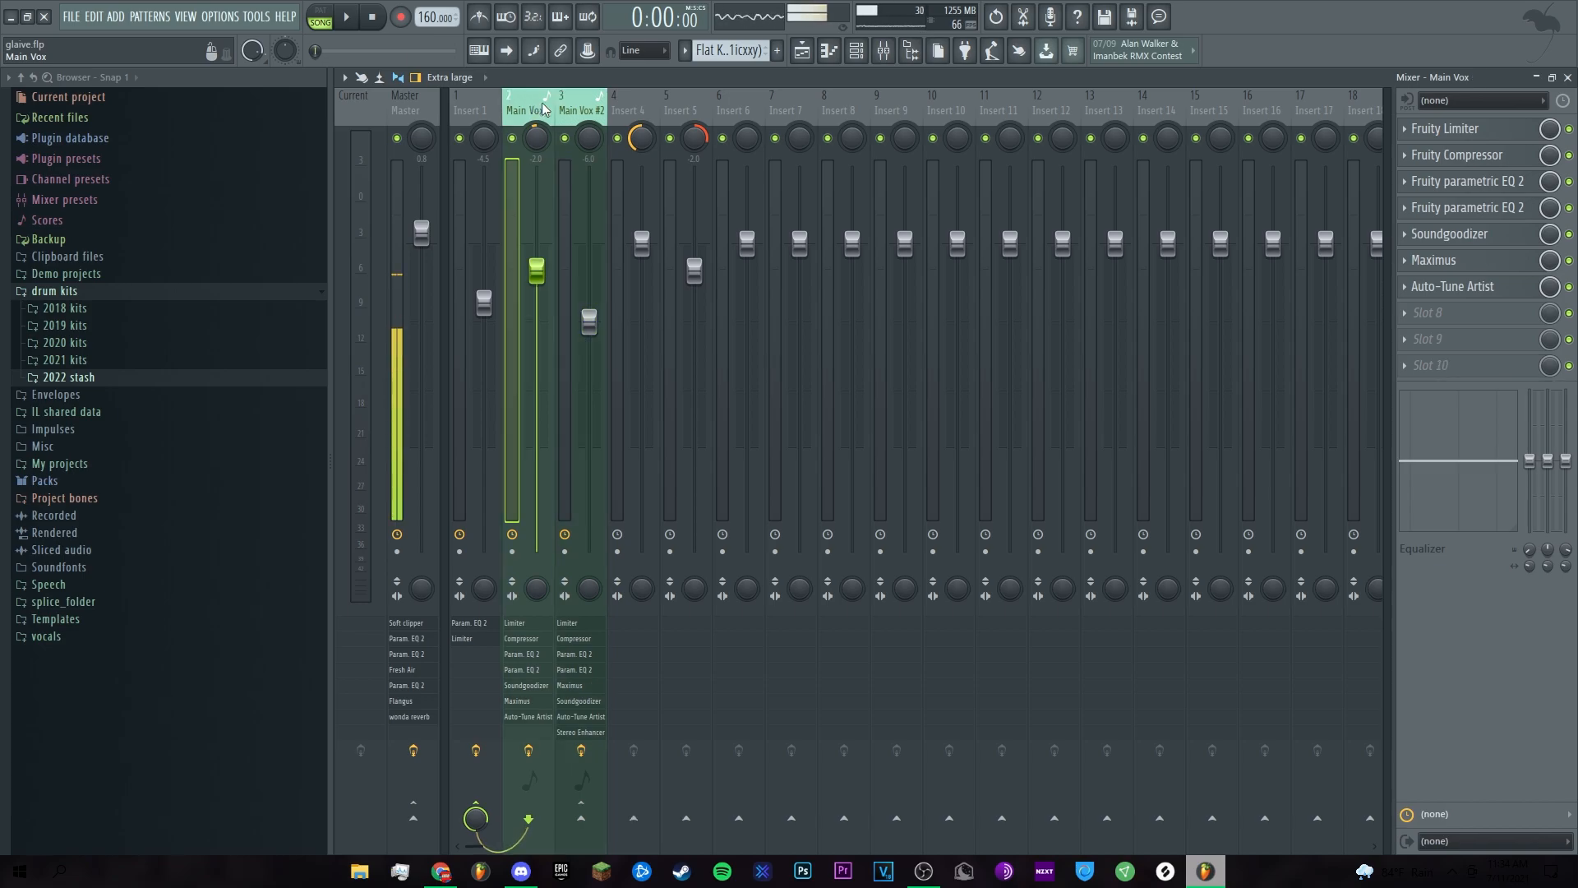
left_click(585, 109)
left_click(1469, 365)
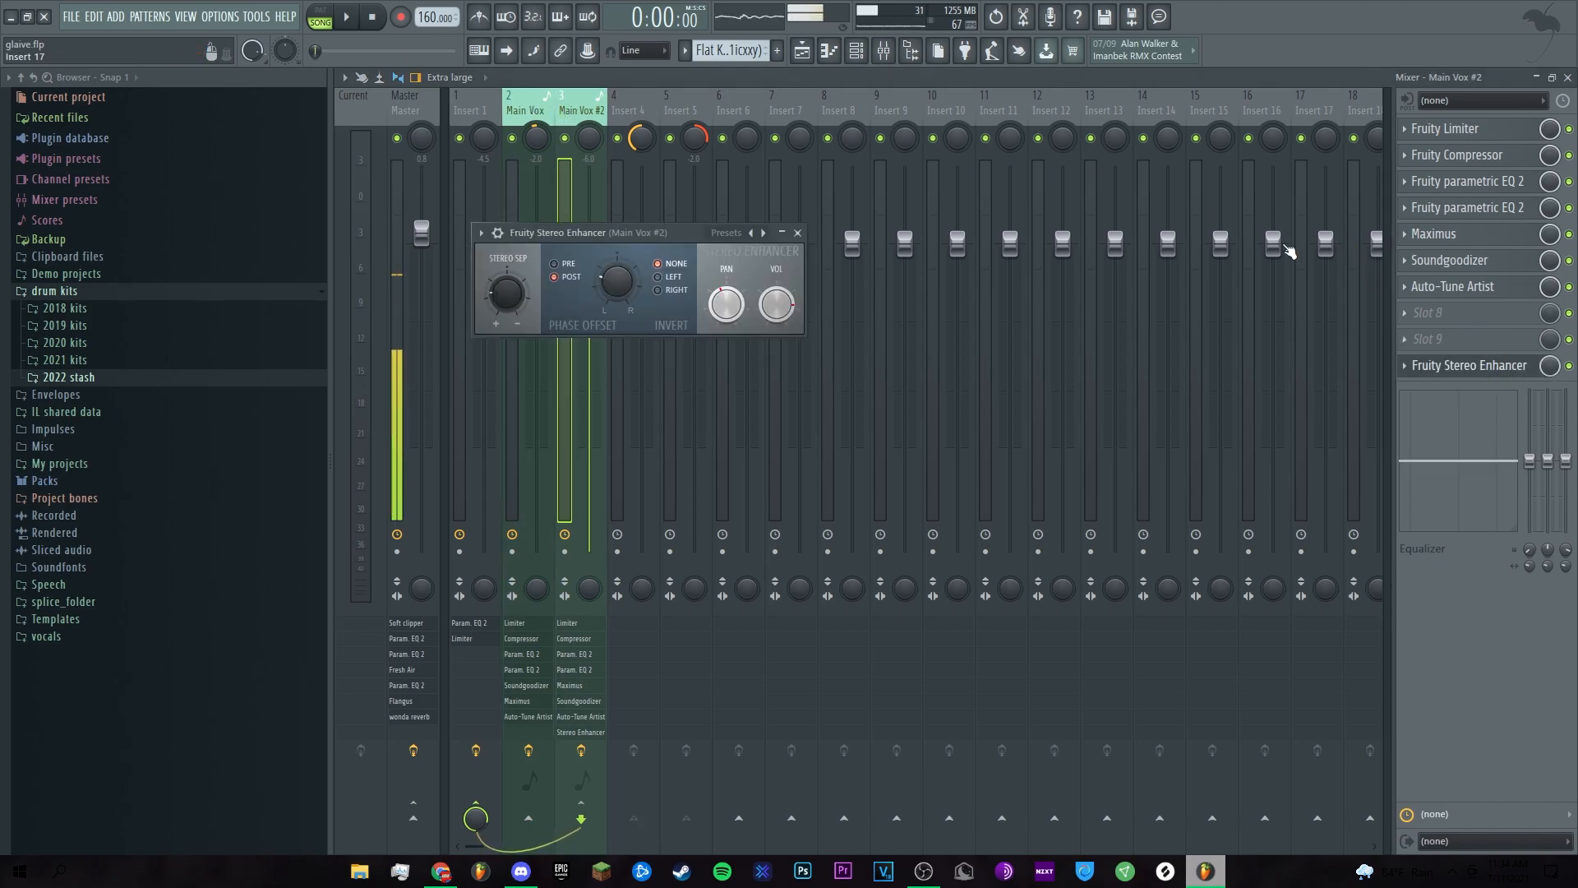
left_click(798, 233)
Examine the Fruity Limiter settings on the Main Vox mixer track
left_click(528, 109)
left_click(1445, 129)
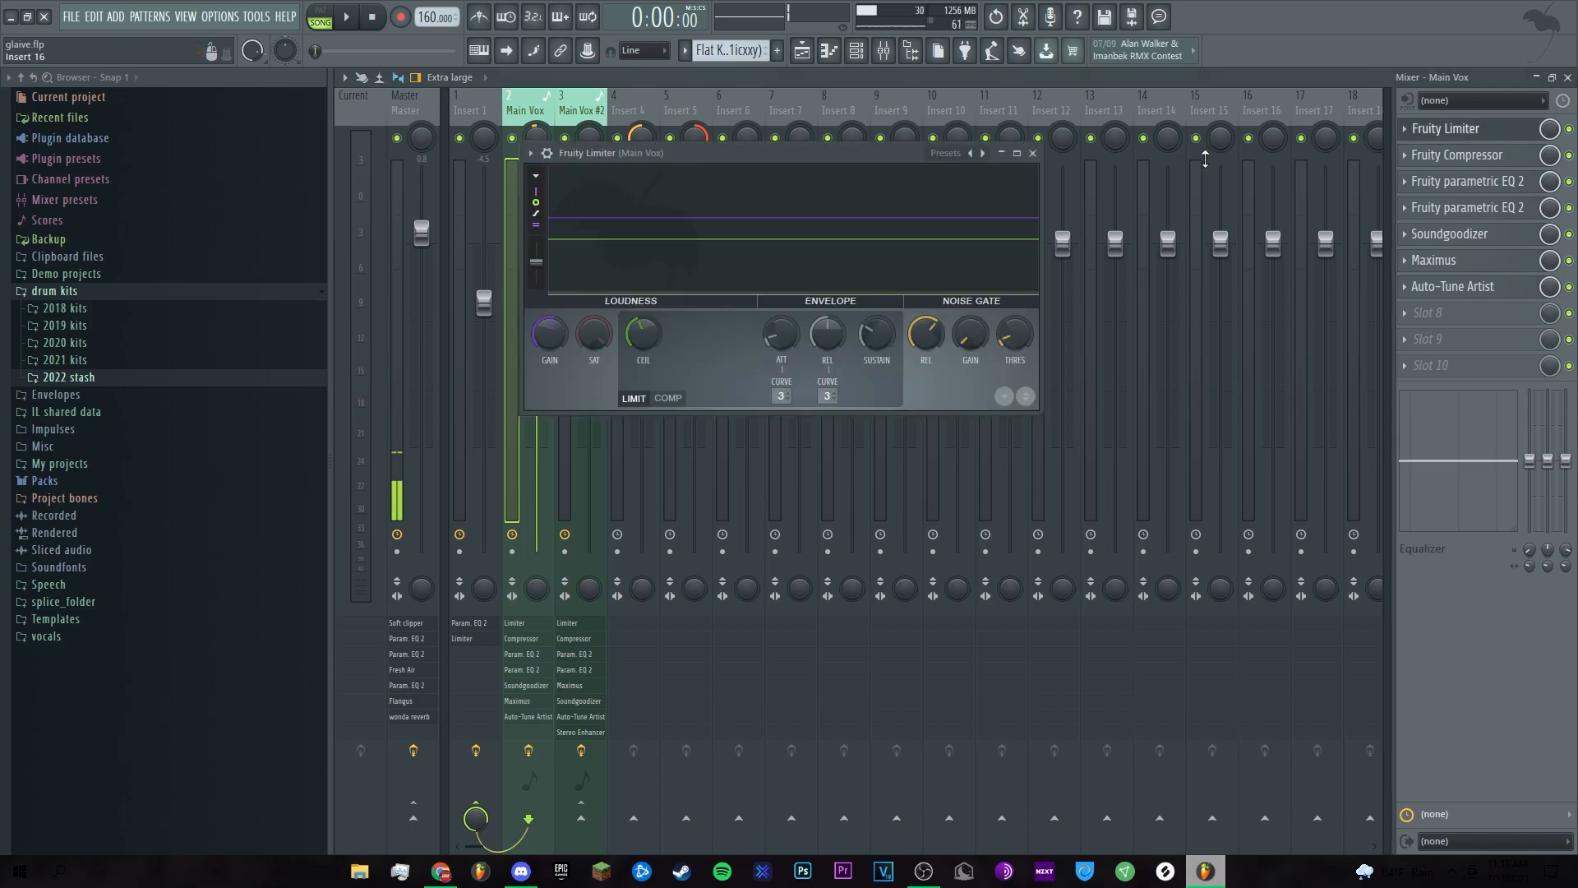
left_click_drag(780, 154, 800, 172)
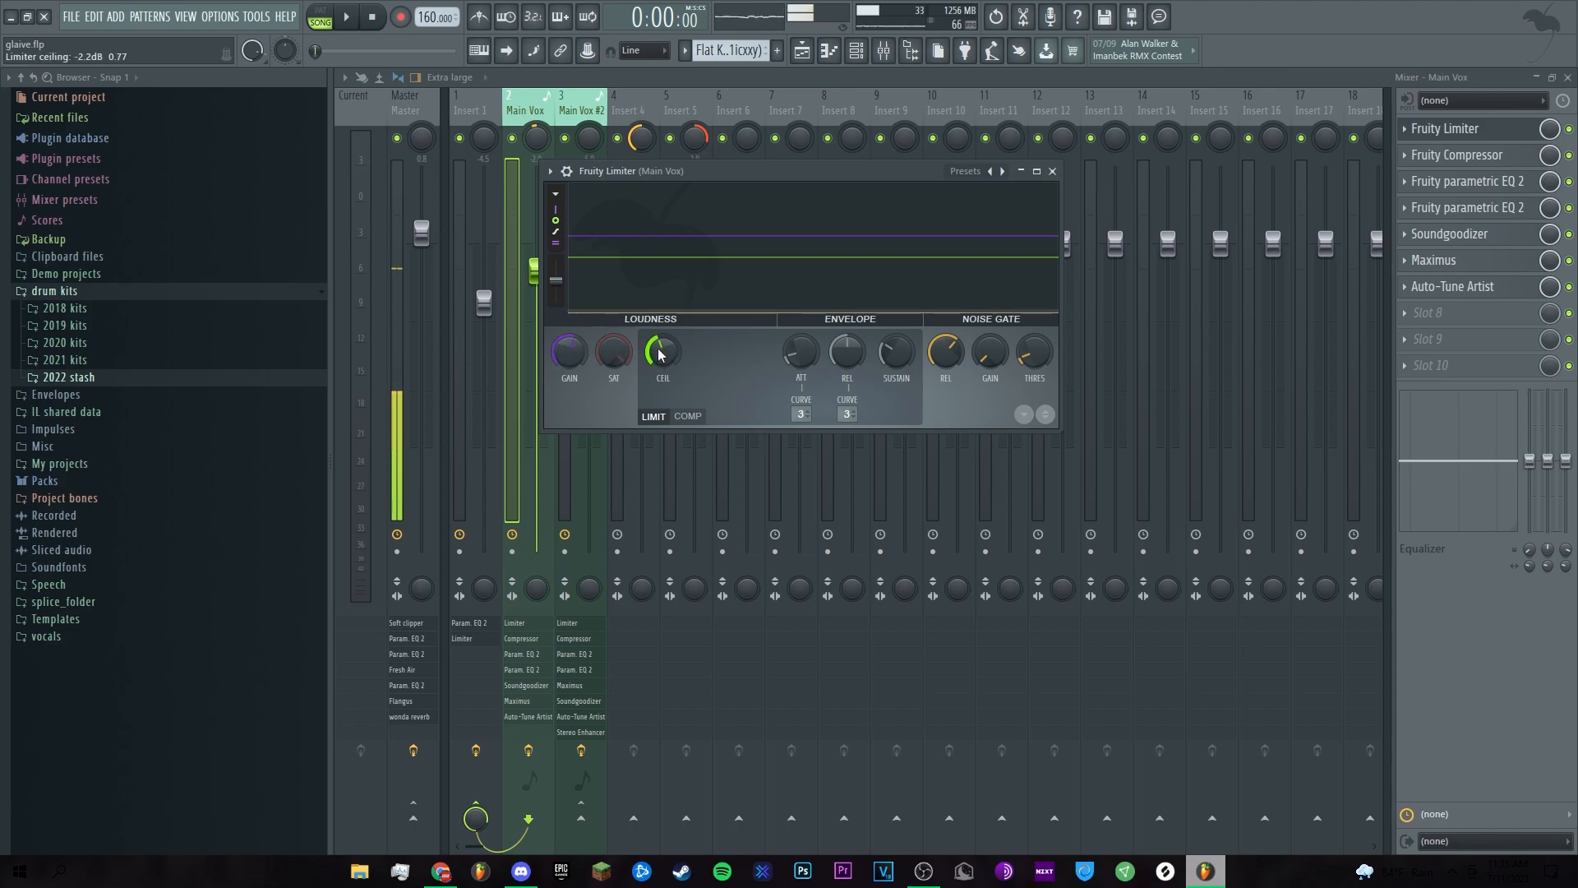
left_click(1052, 171)
Examine the Fruity Compressor settings and both Fruity parametric EQ 2 curves on the Main Vox track
left_click_drag(797, 234, 789, 237)
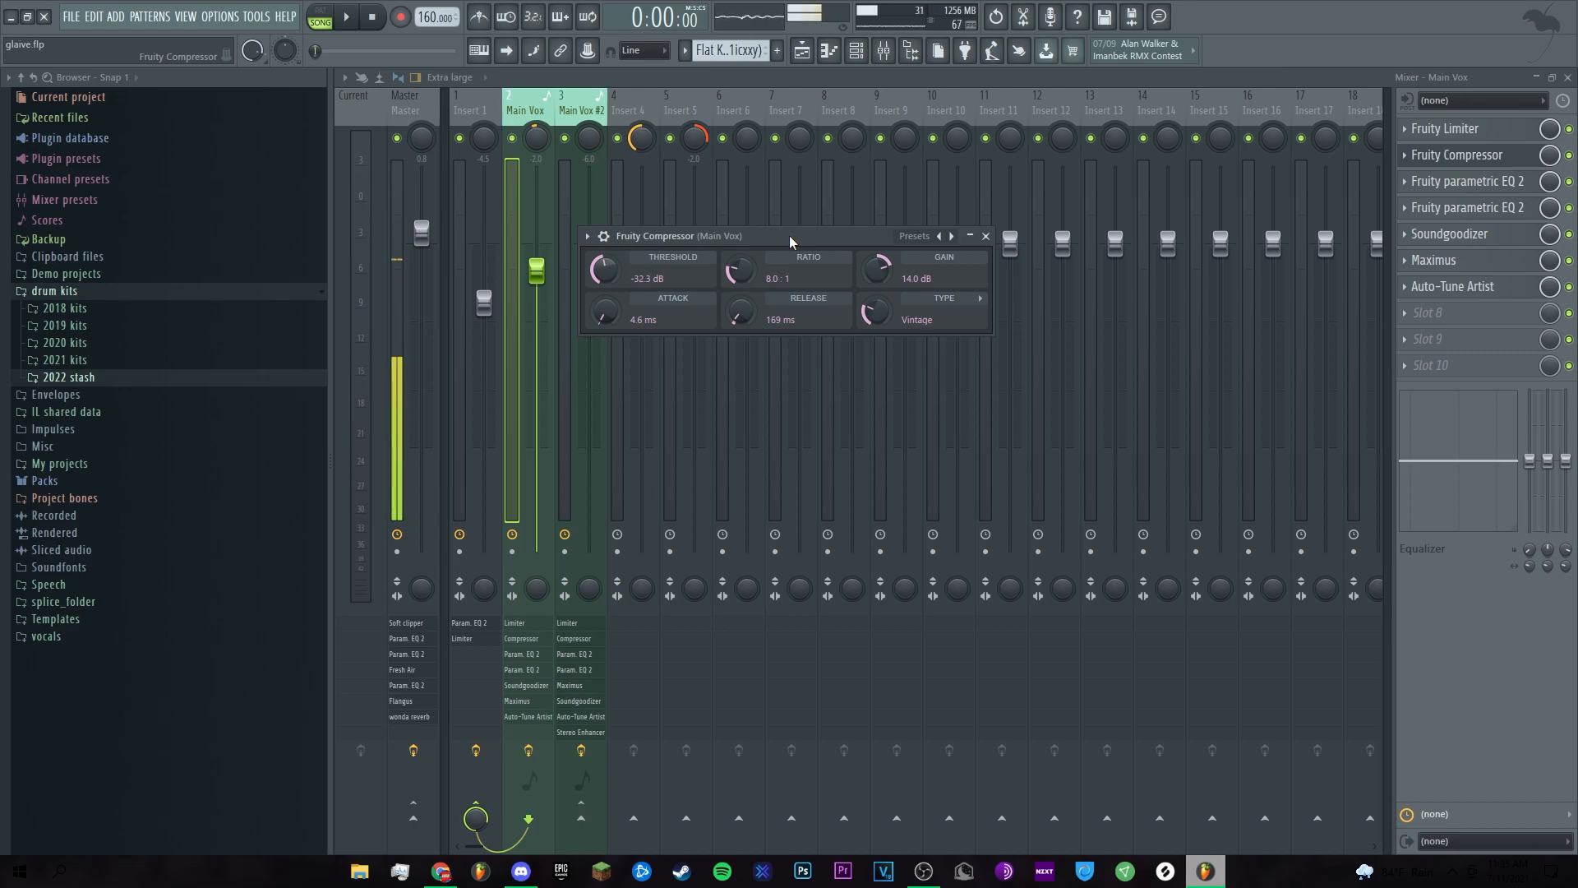
left_click(1488, 186)
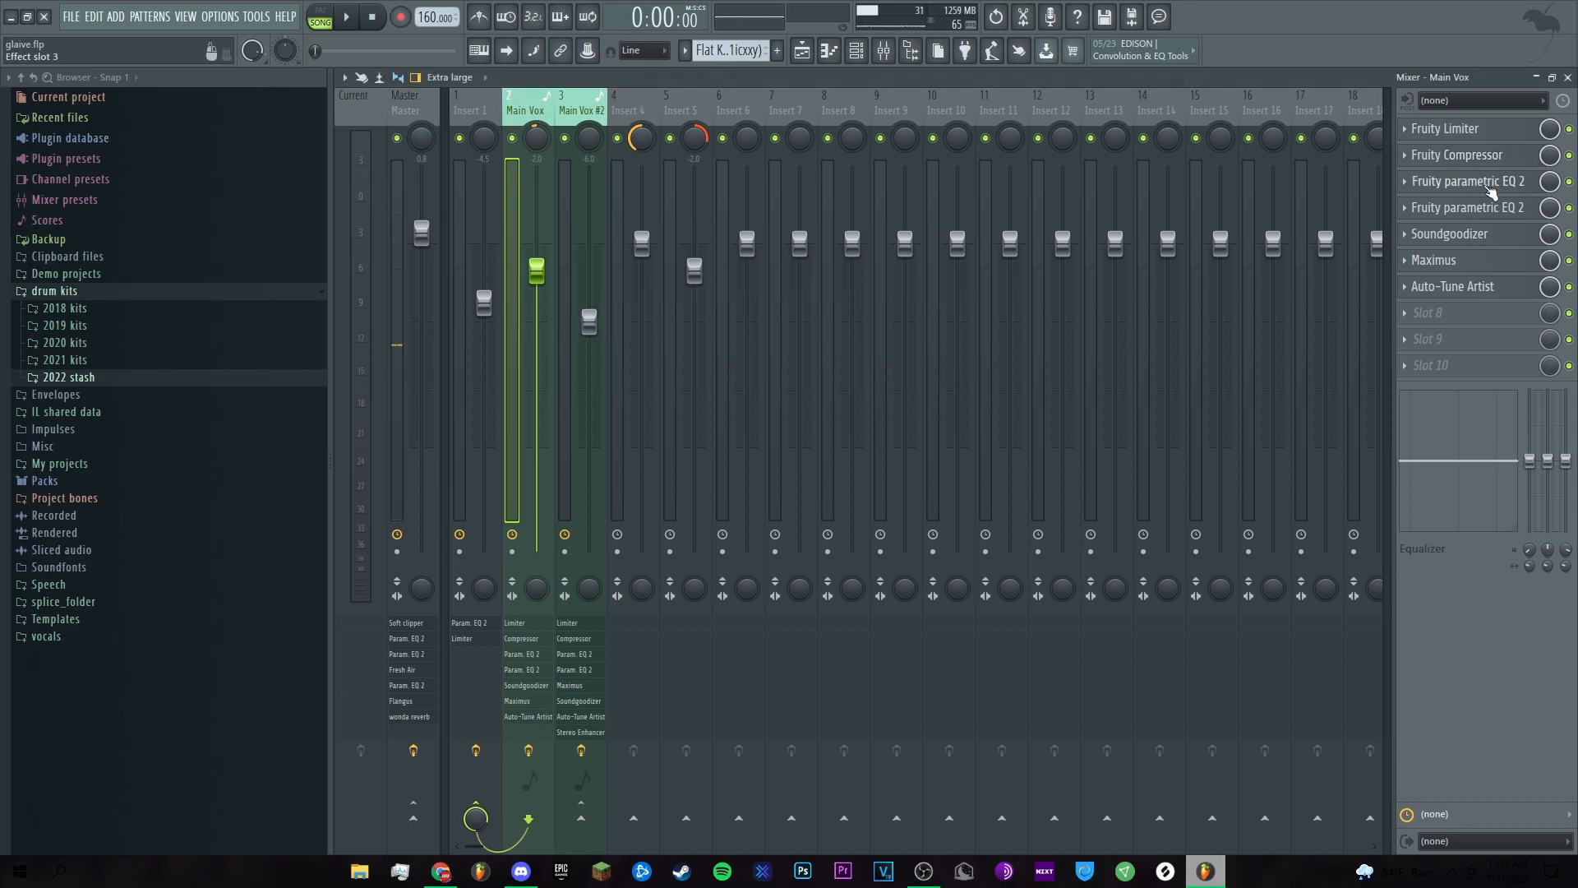
left_click_drag(807, 185, 789, 201)
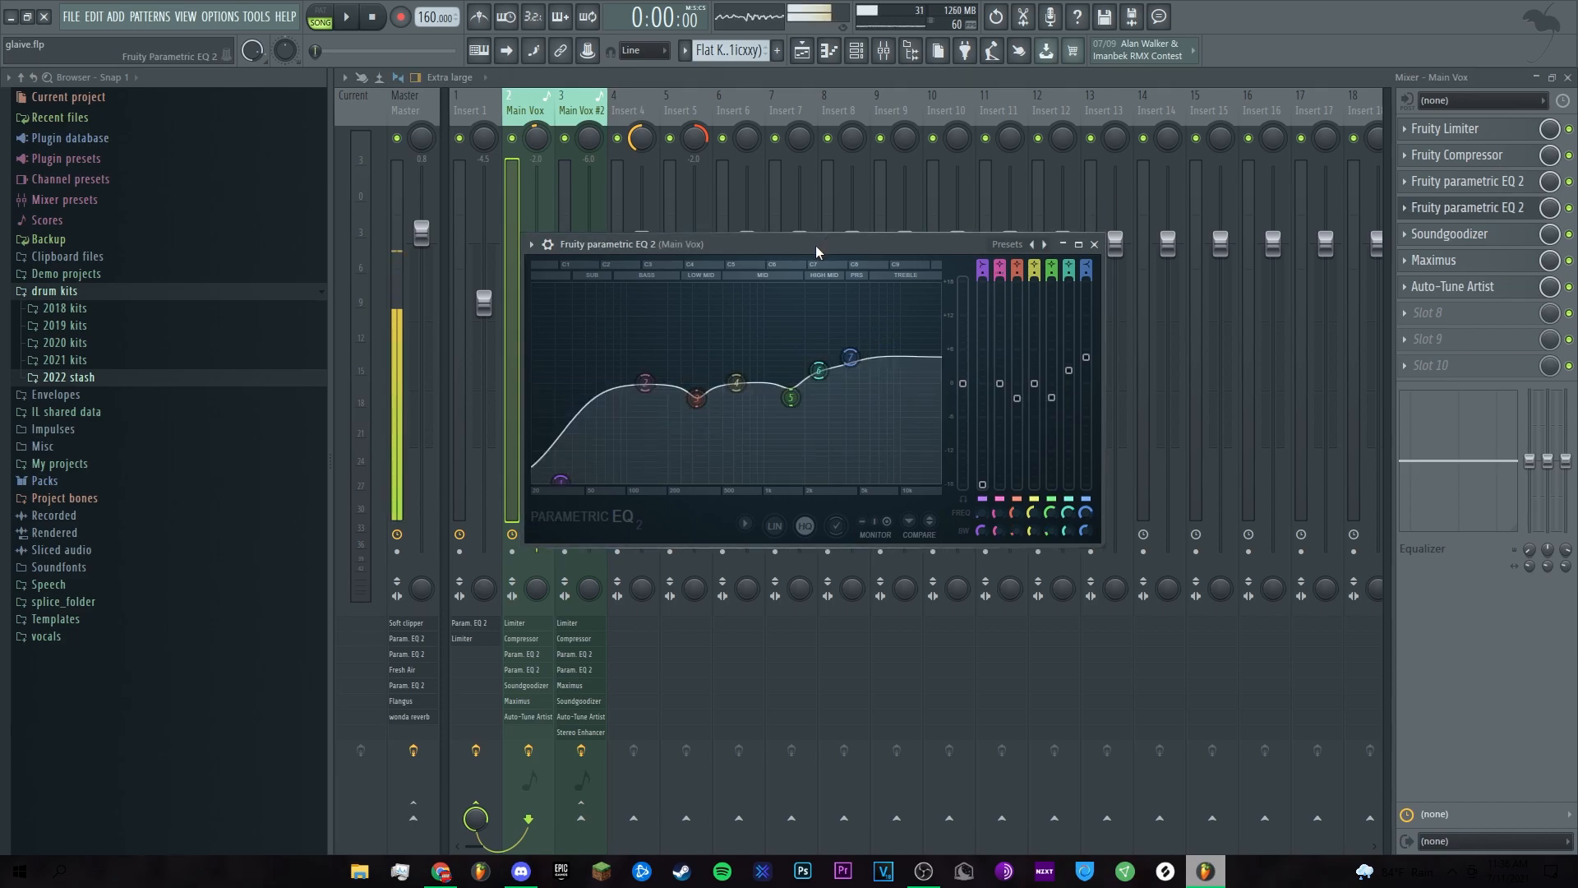
left_click_drag(815, 247, 851, 246)
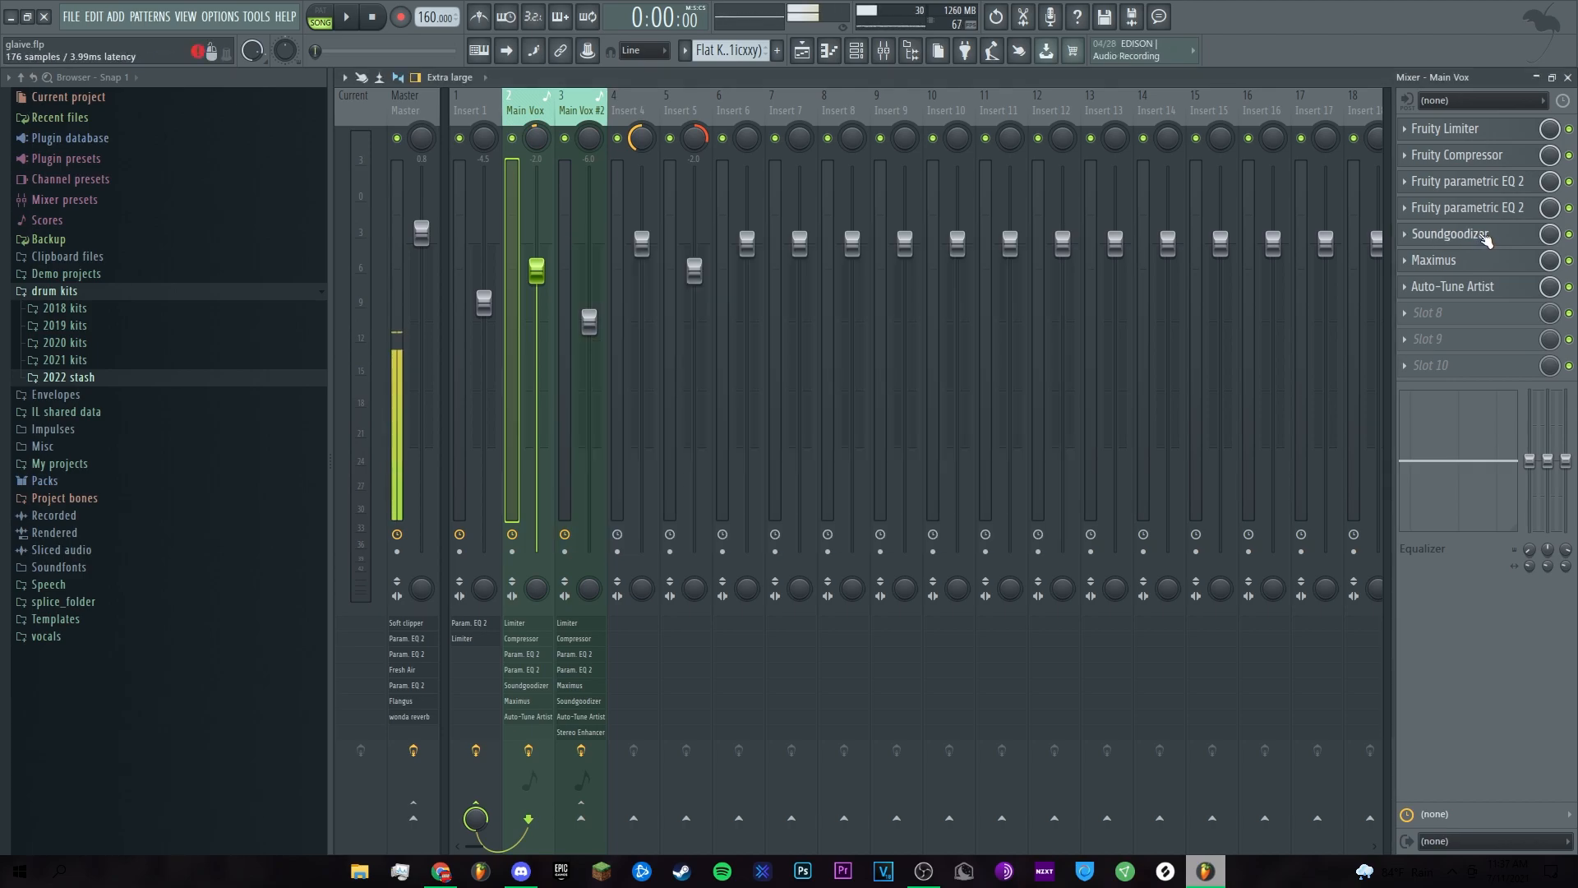
Examine the Soundgoodizer on Main Vox and the Fruity Stereo Enhancer on Main Vox #2
left_click(1486, 237)
left_click_drag(602, 264, 852, 248)
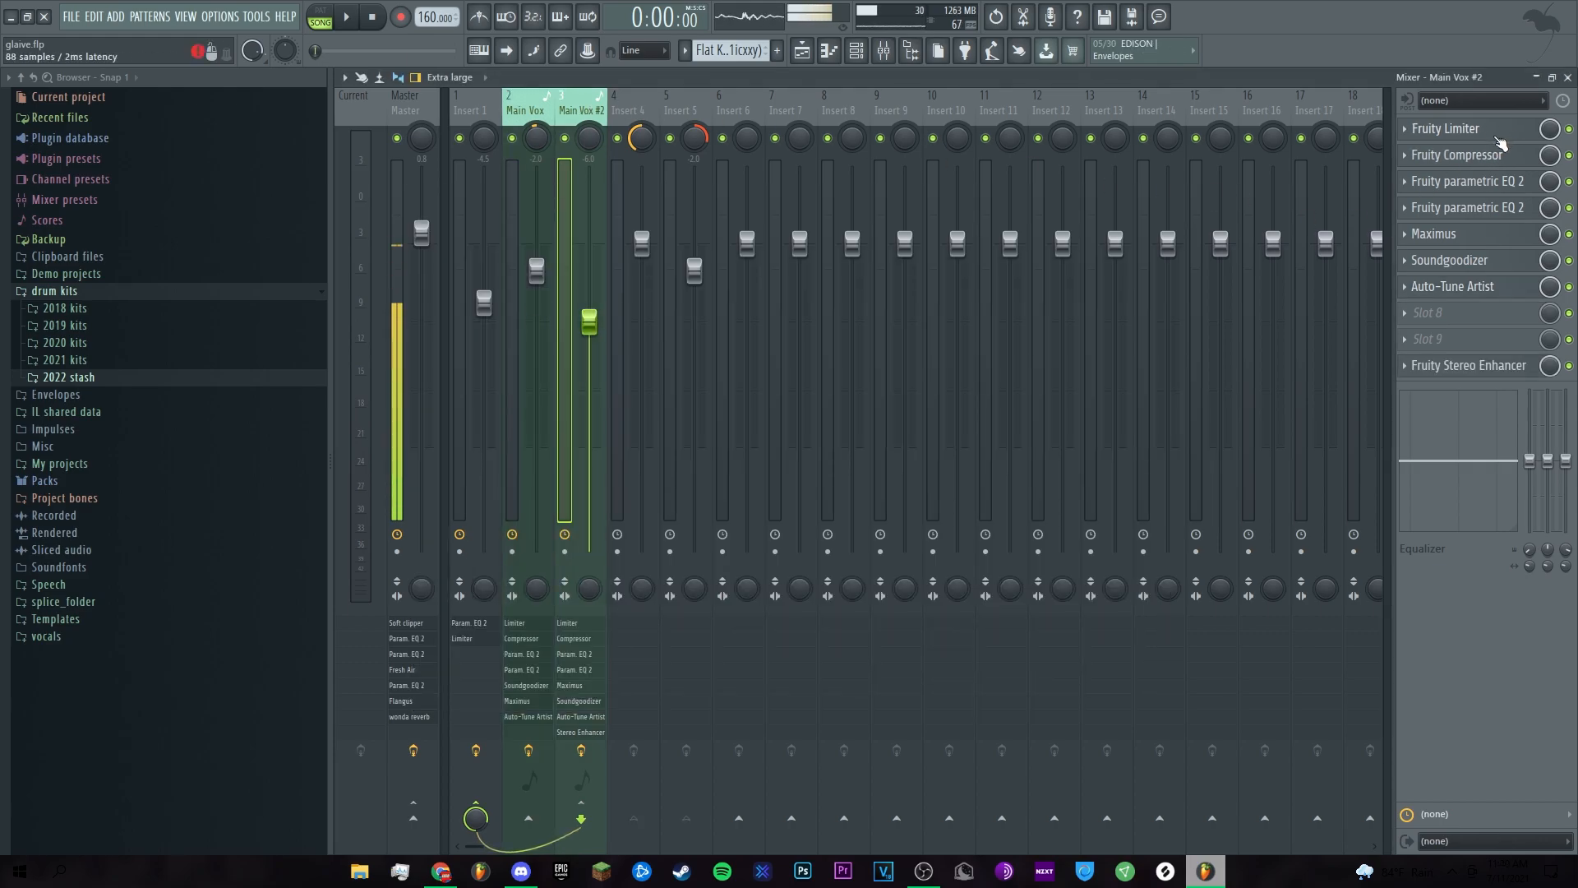
left_click(1512, 365)
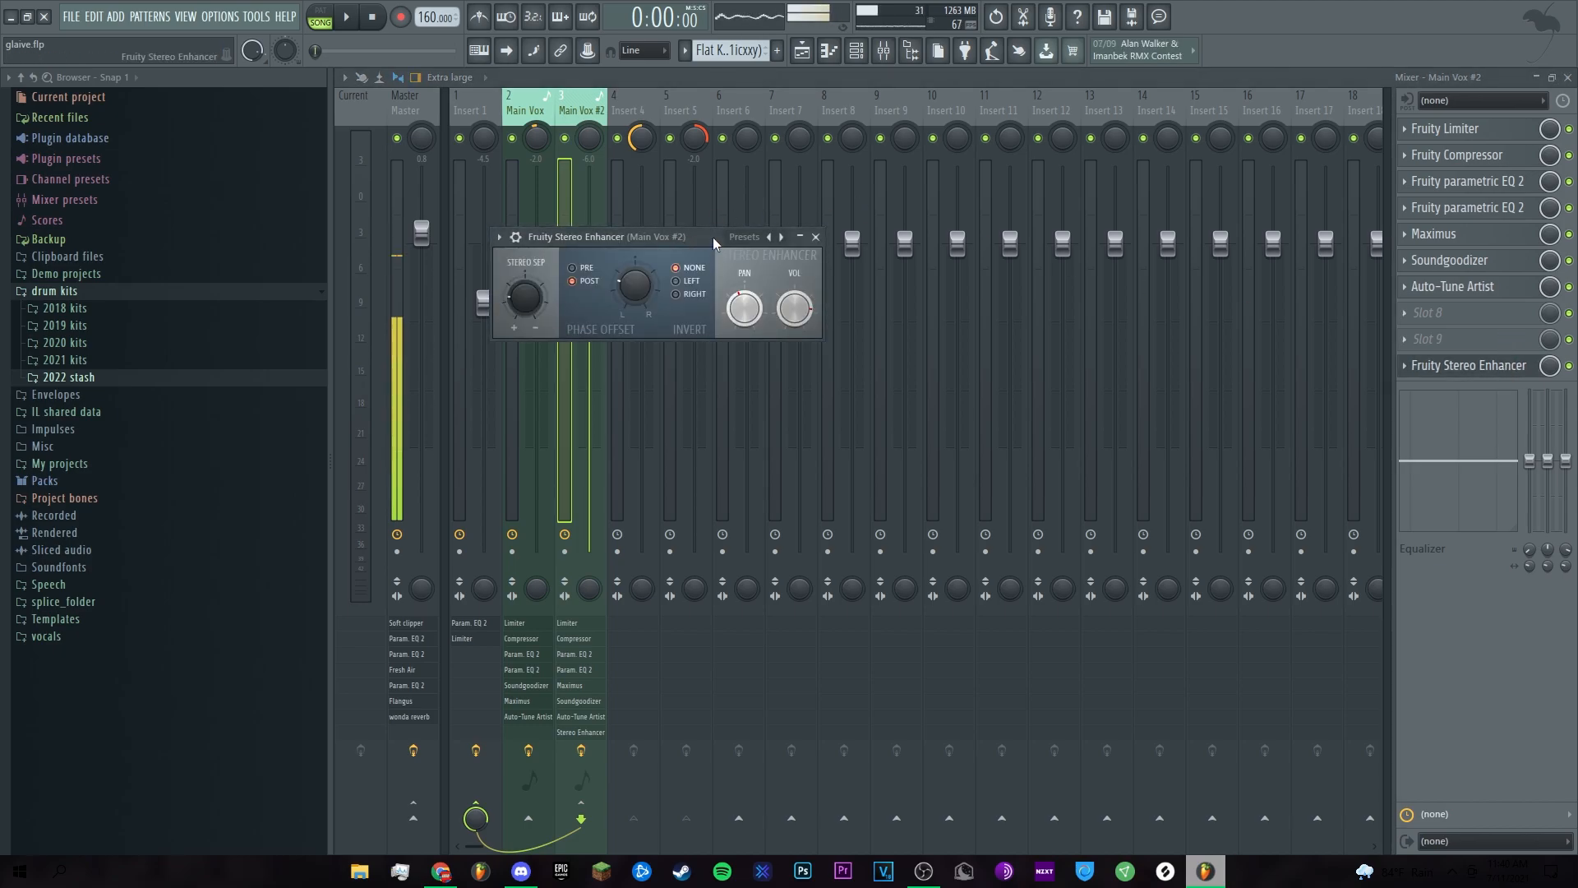
key("Escape")
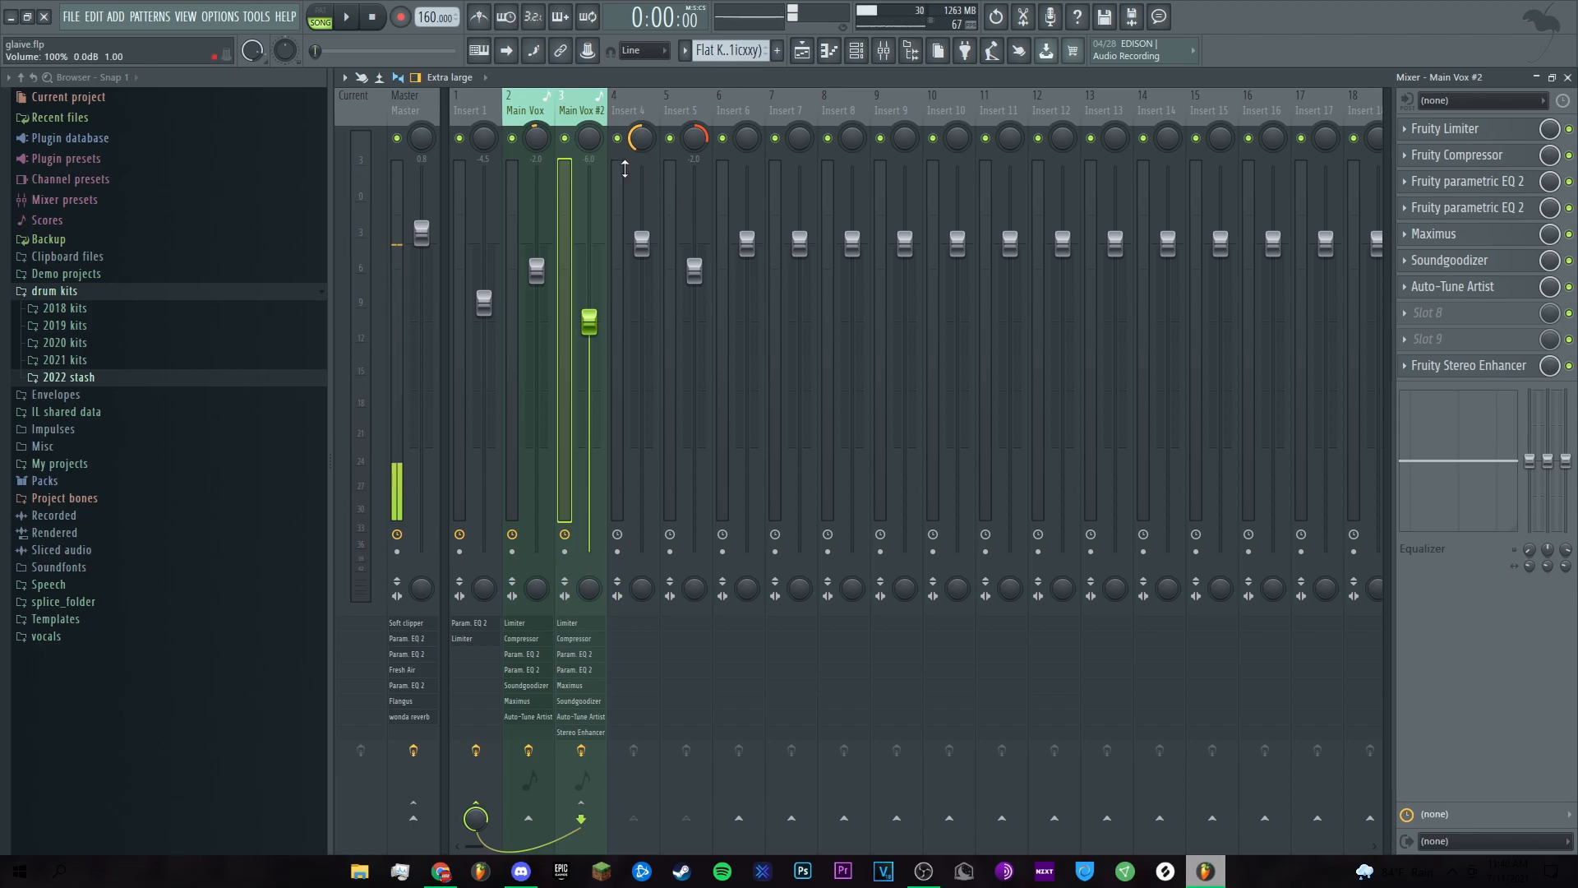
Play the uppermost vocal track in the playlist soloed from bar 9, and select the Main Vox mixer track
left_click(547, 110)
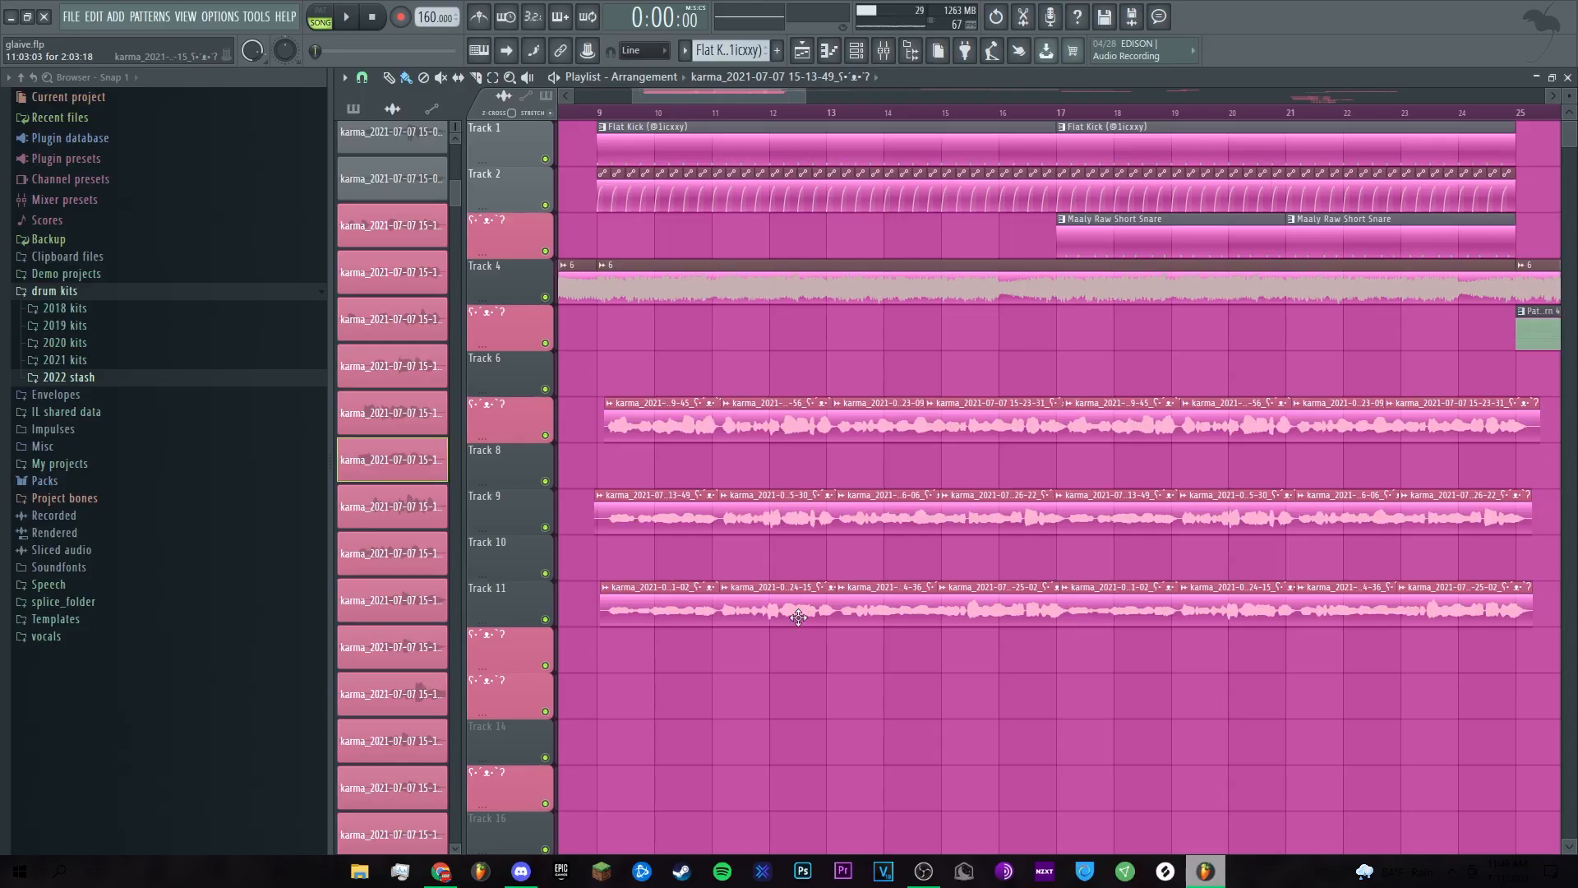
scroll(773, 657, "down", 5, "ctrl")
left_click_drag(656, 352, 1444, 629)
scroll(681, 388, "up", 2, "ctrl")
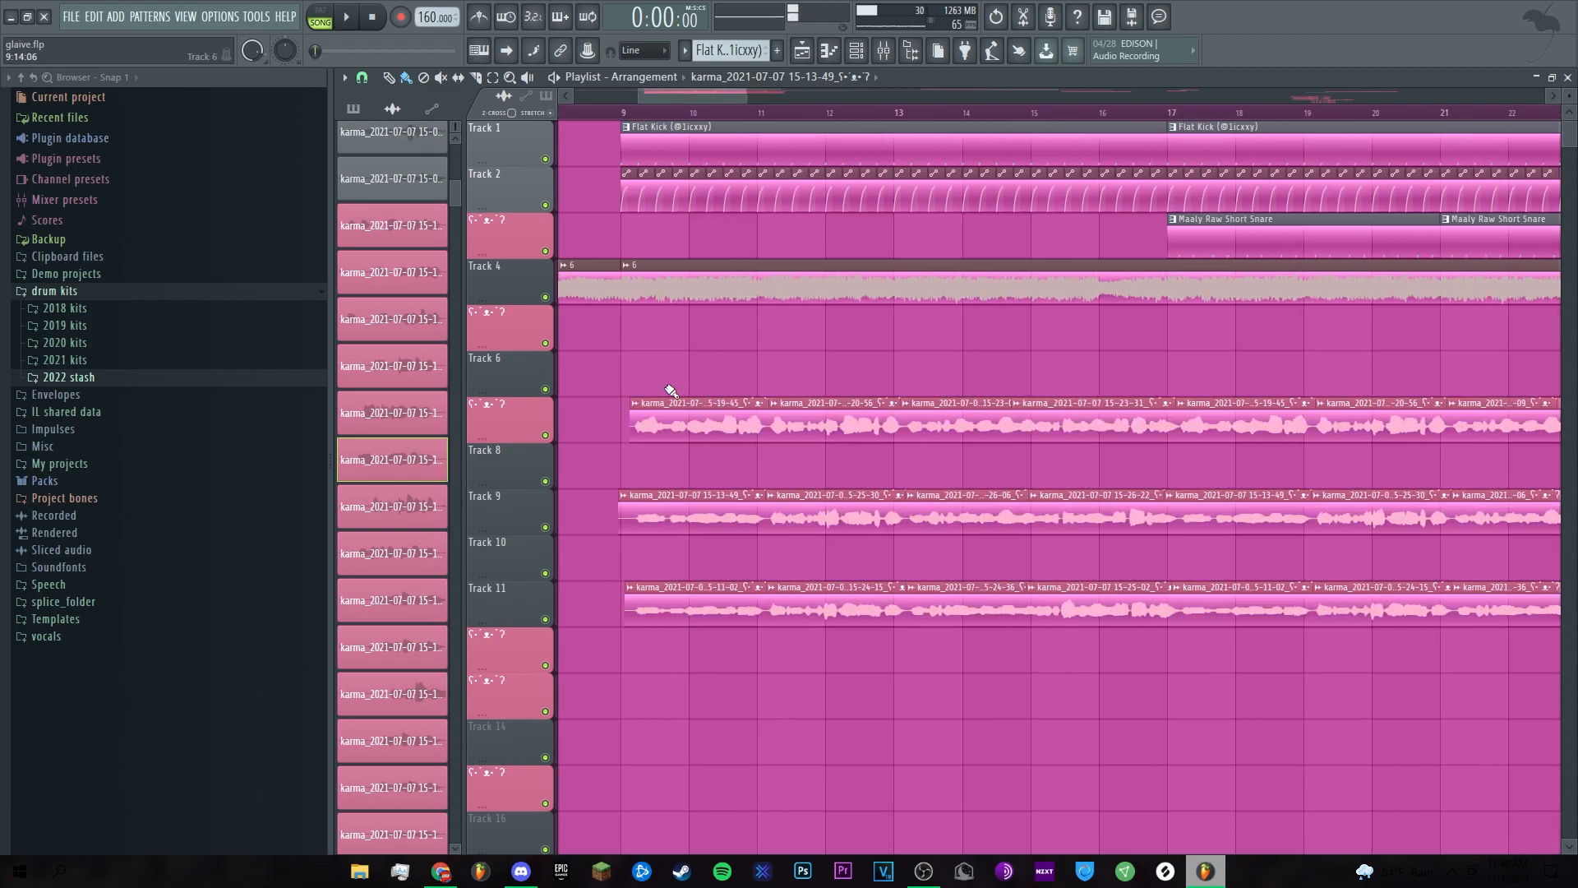
right_click(545, 435)
left_click(615, 112)
key("space")
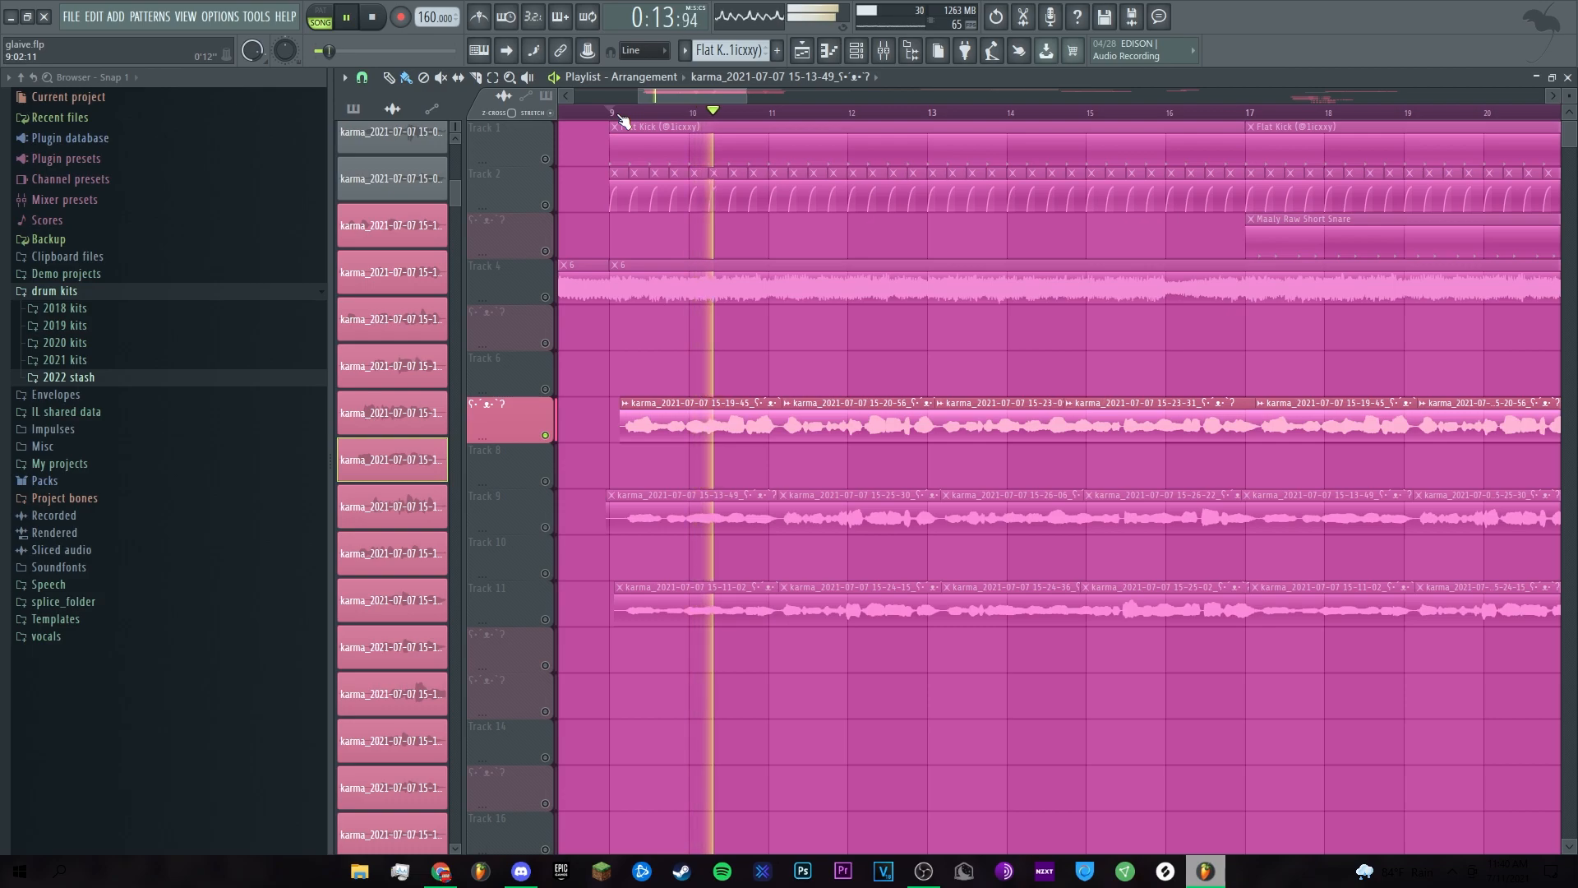
key("space")
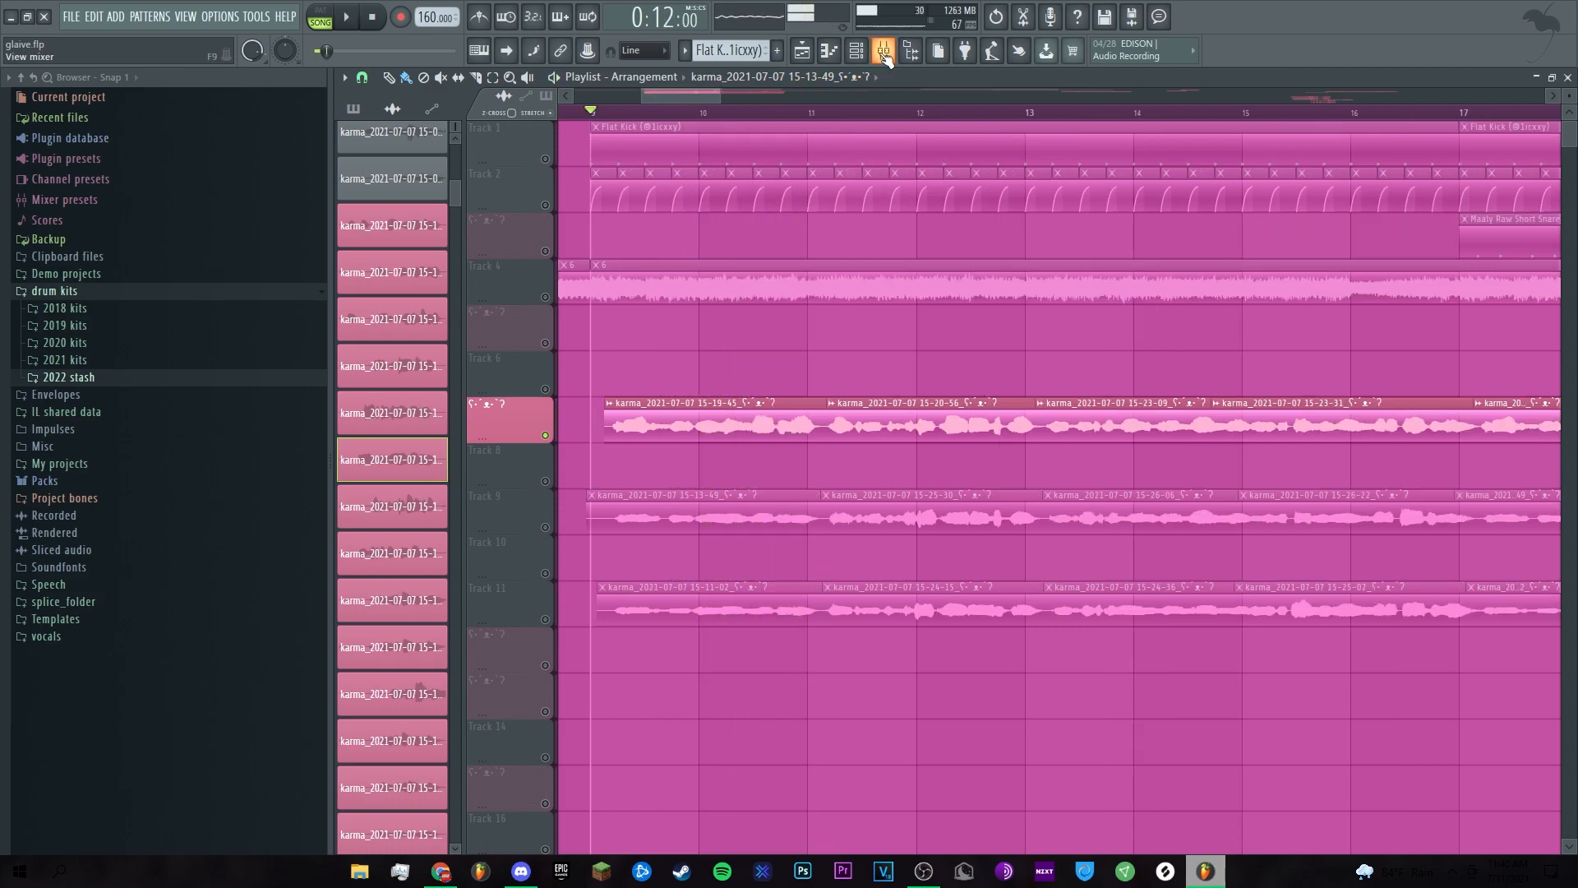
left_click(884, 53)
left_click(524, 112)
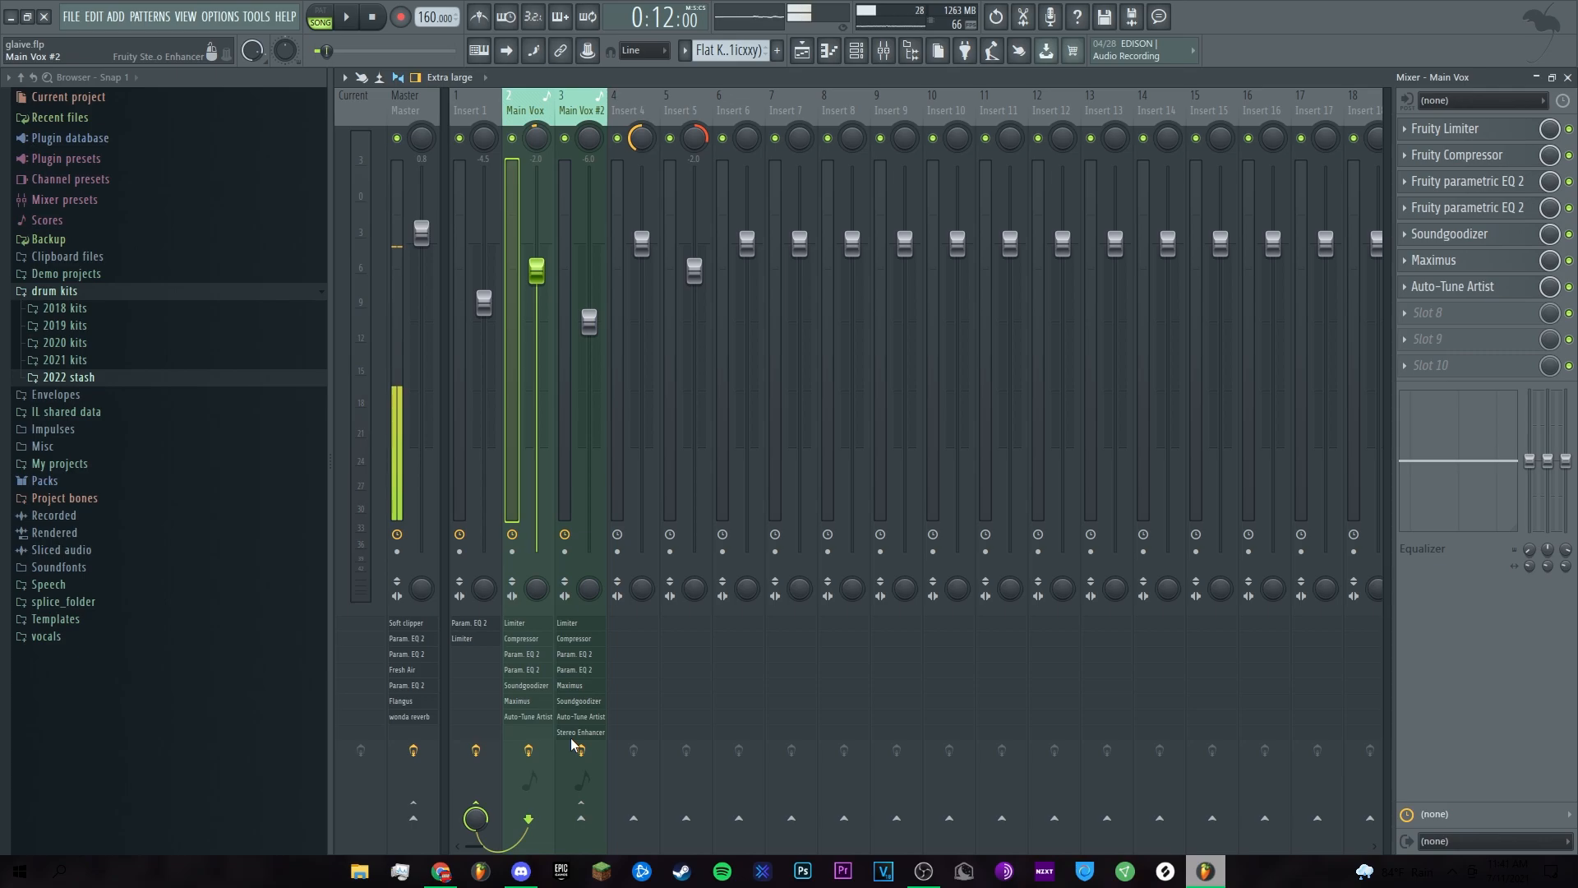
Solo the Track 9 vocals, check the panning of mixer Insert 5, and play them from bar 9
key("F5")
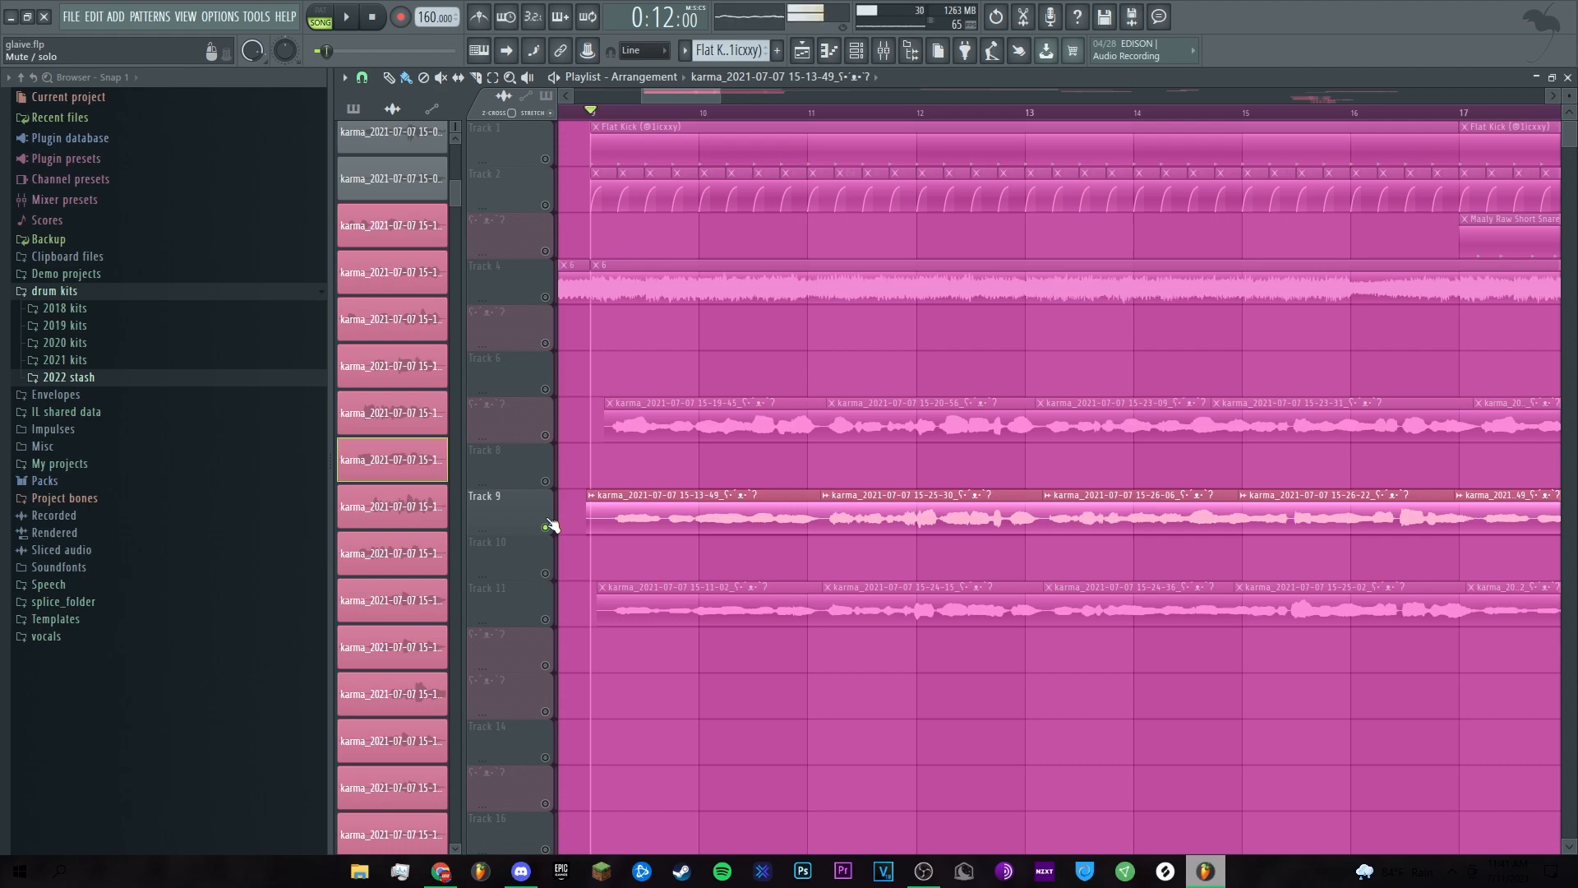
key("F9")
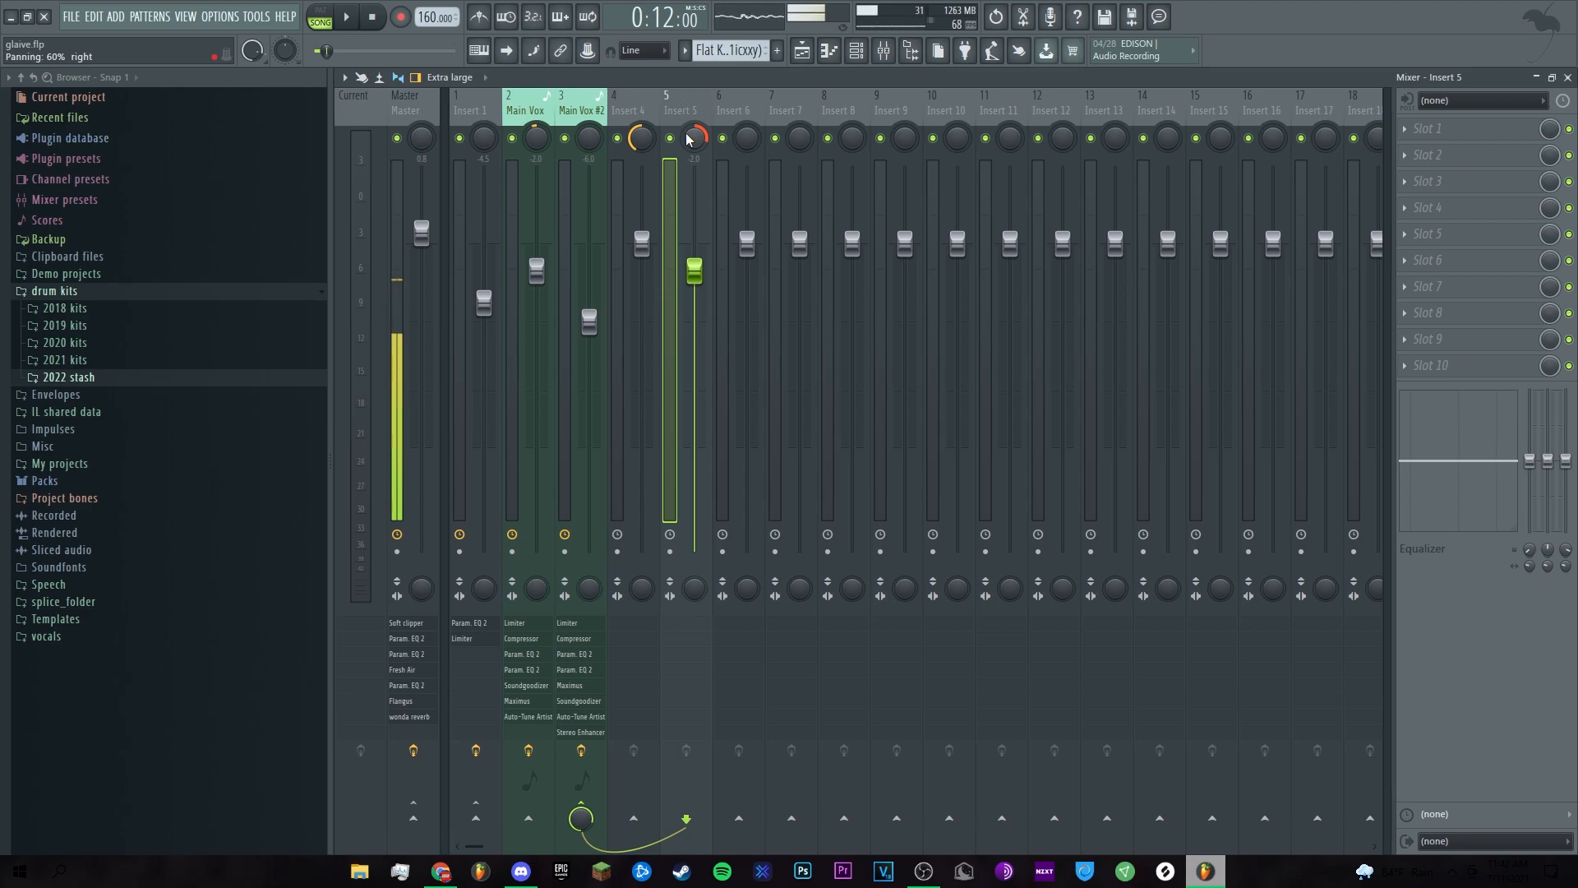
key("F9")
key("space")
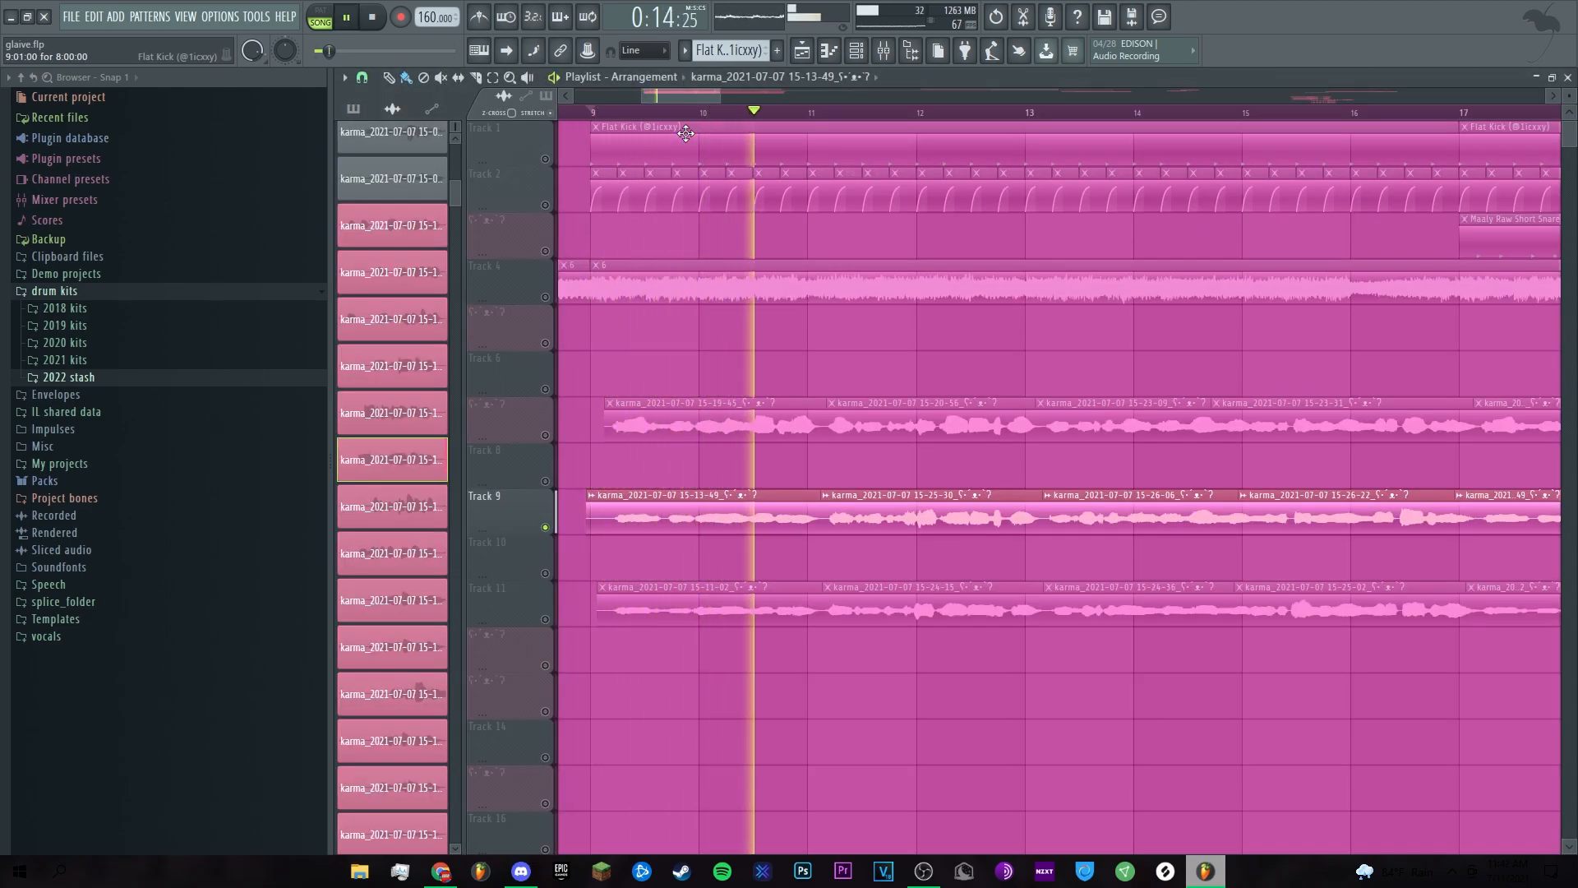
key("space")
Select the Main Vox #2 mixer track and inspect its Fruity Stereo Enhancer
left_click(870, 56)
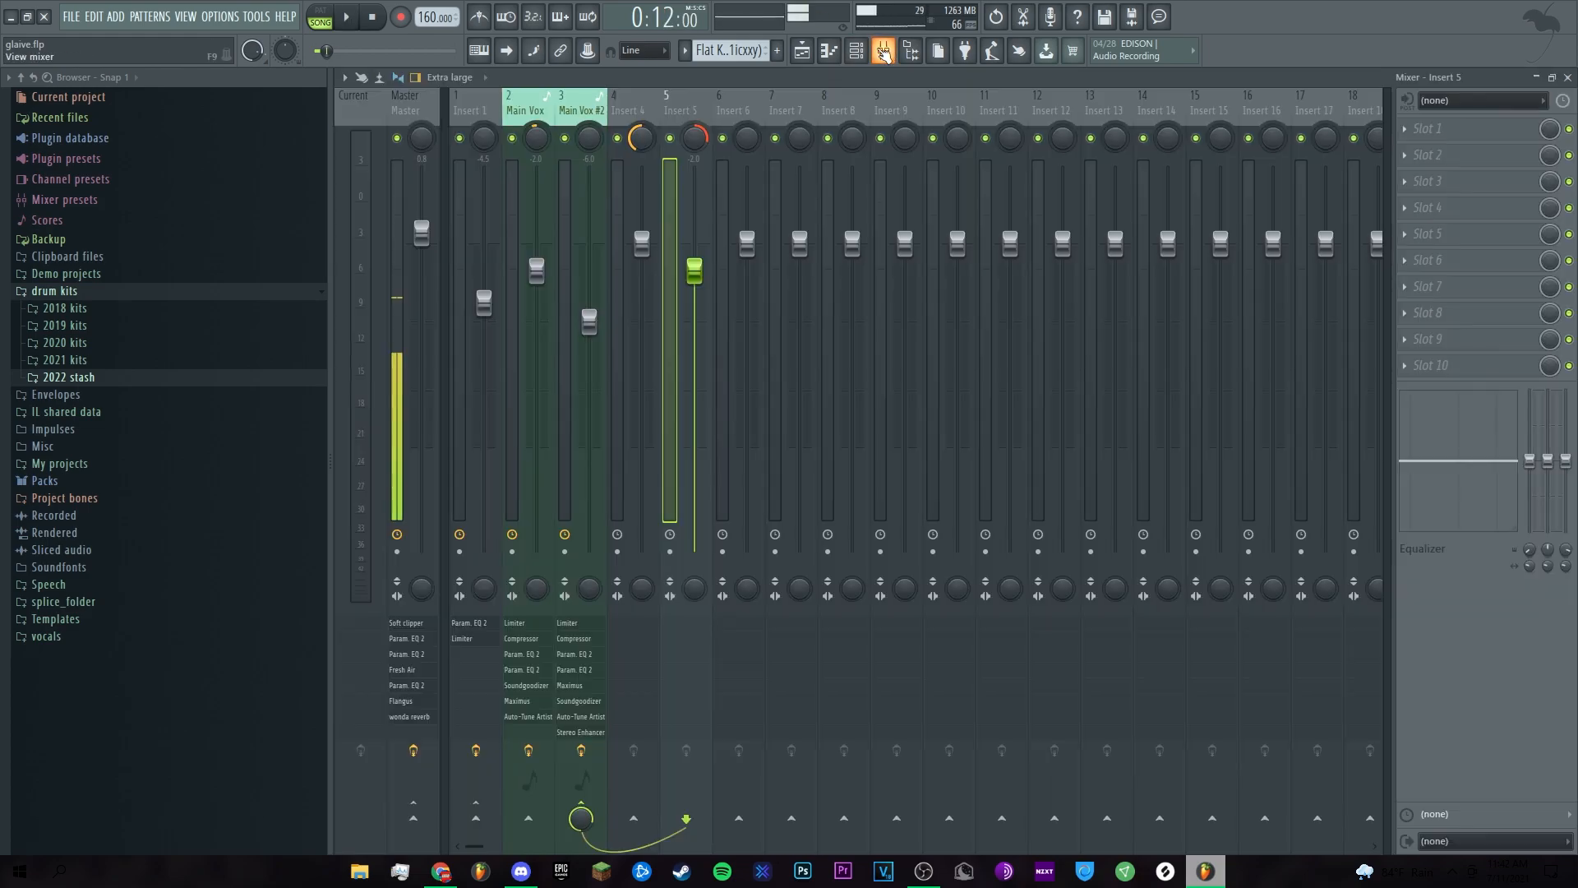
left_click(578, 107)
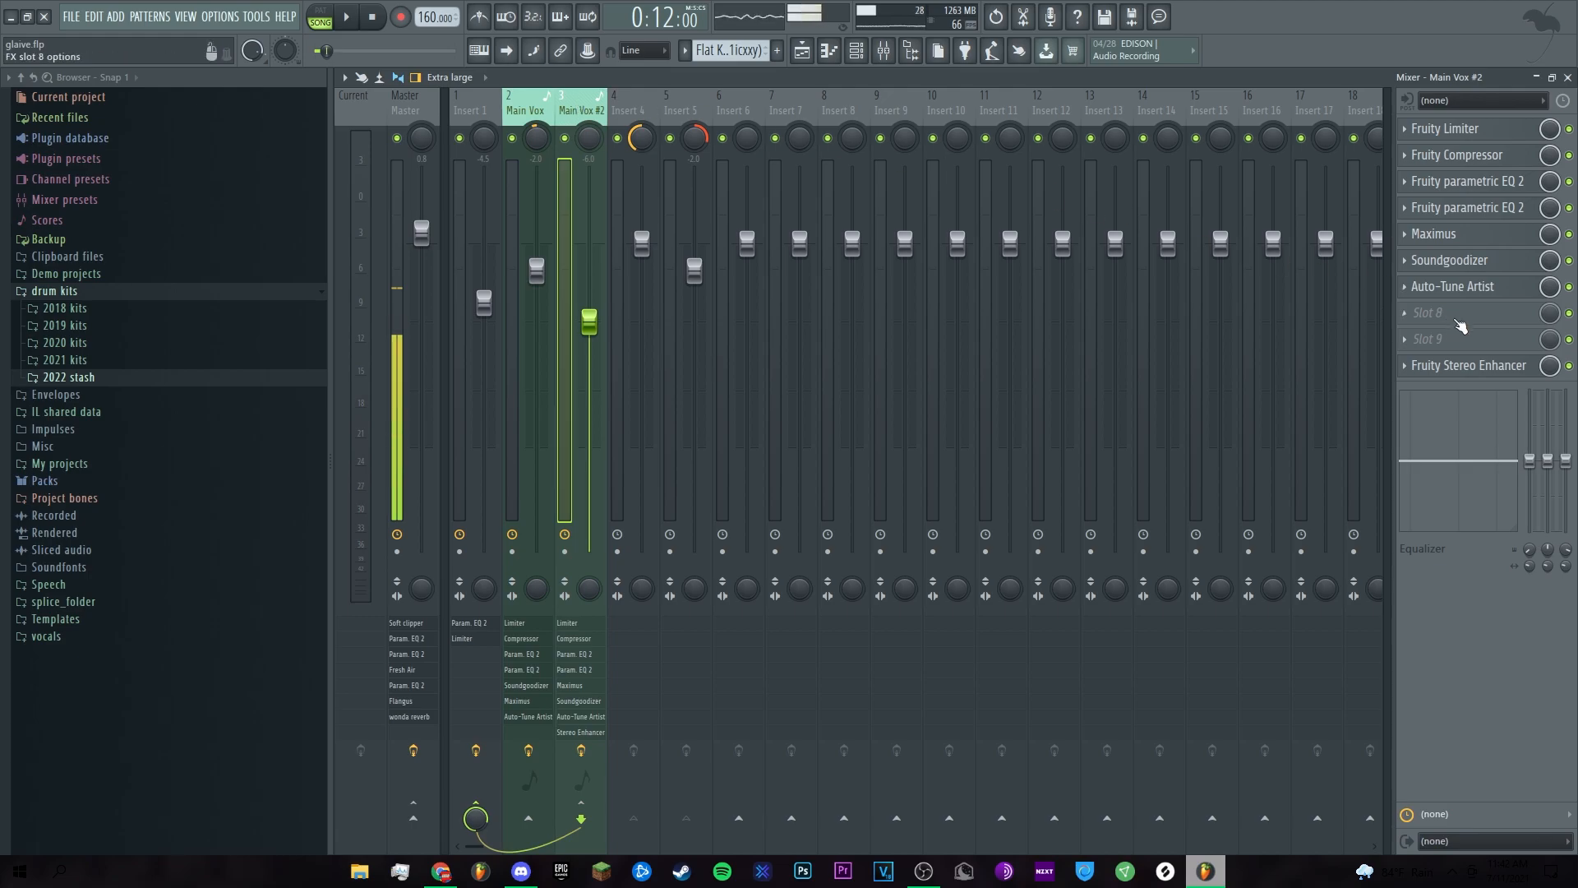
left_click(1471, 365)
Solo the Track 11 vocals, check the panning of mixer Insert 4, and play them from bar 9
key("F5")
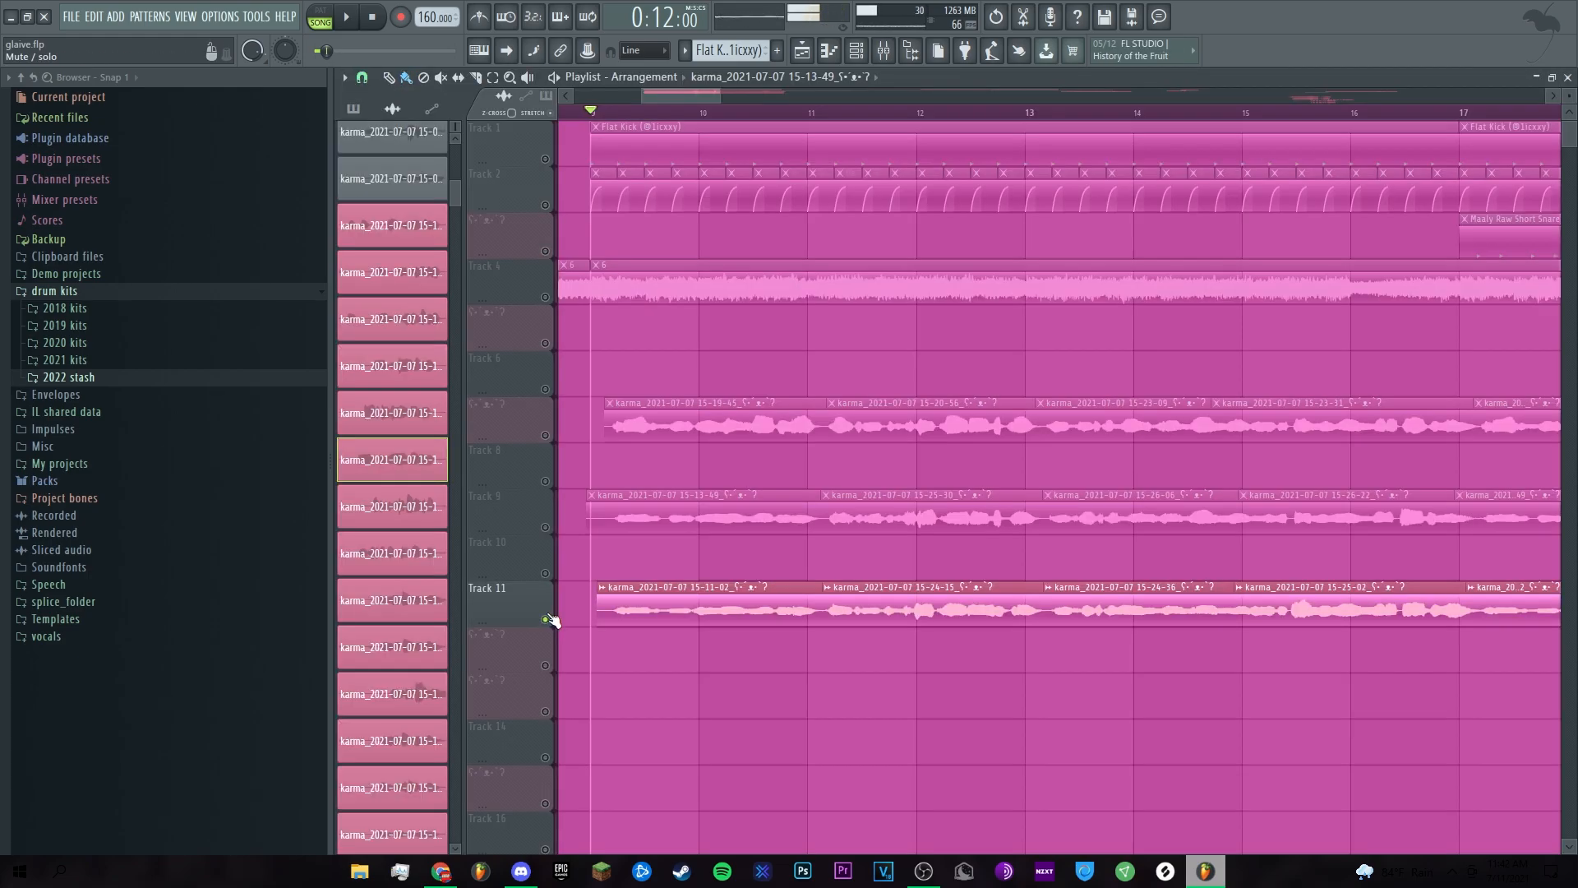
key("F9")
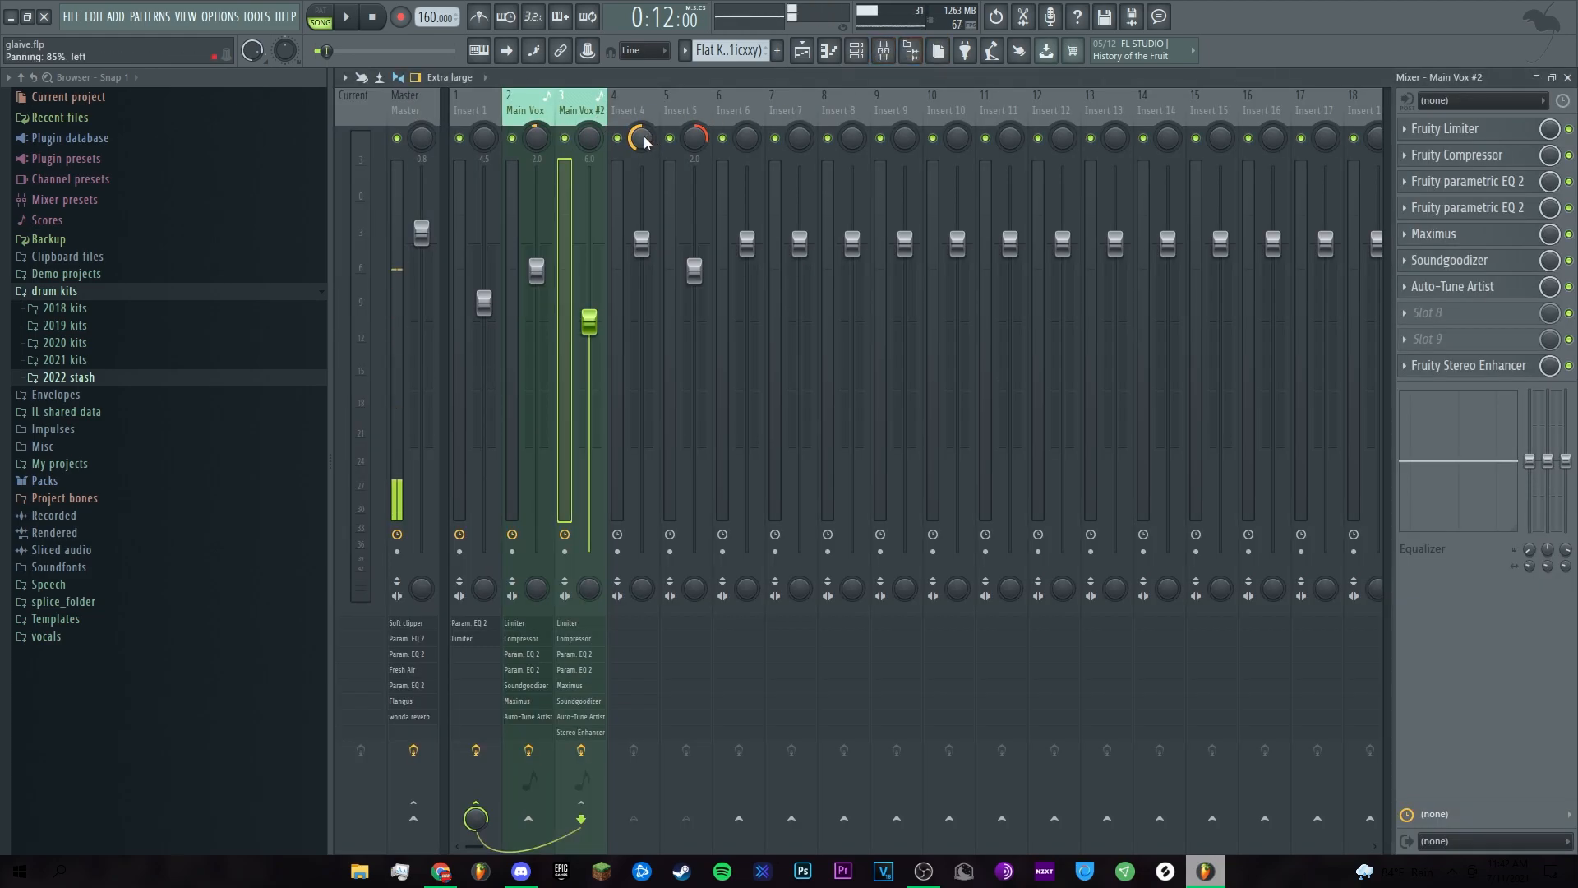
key("F5")
key("space")
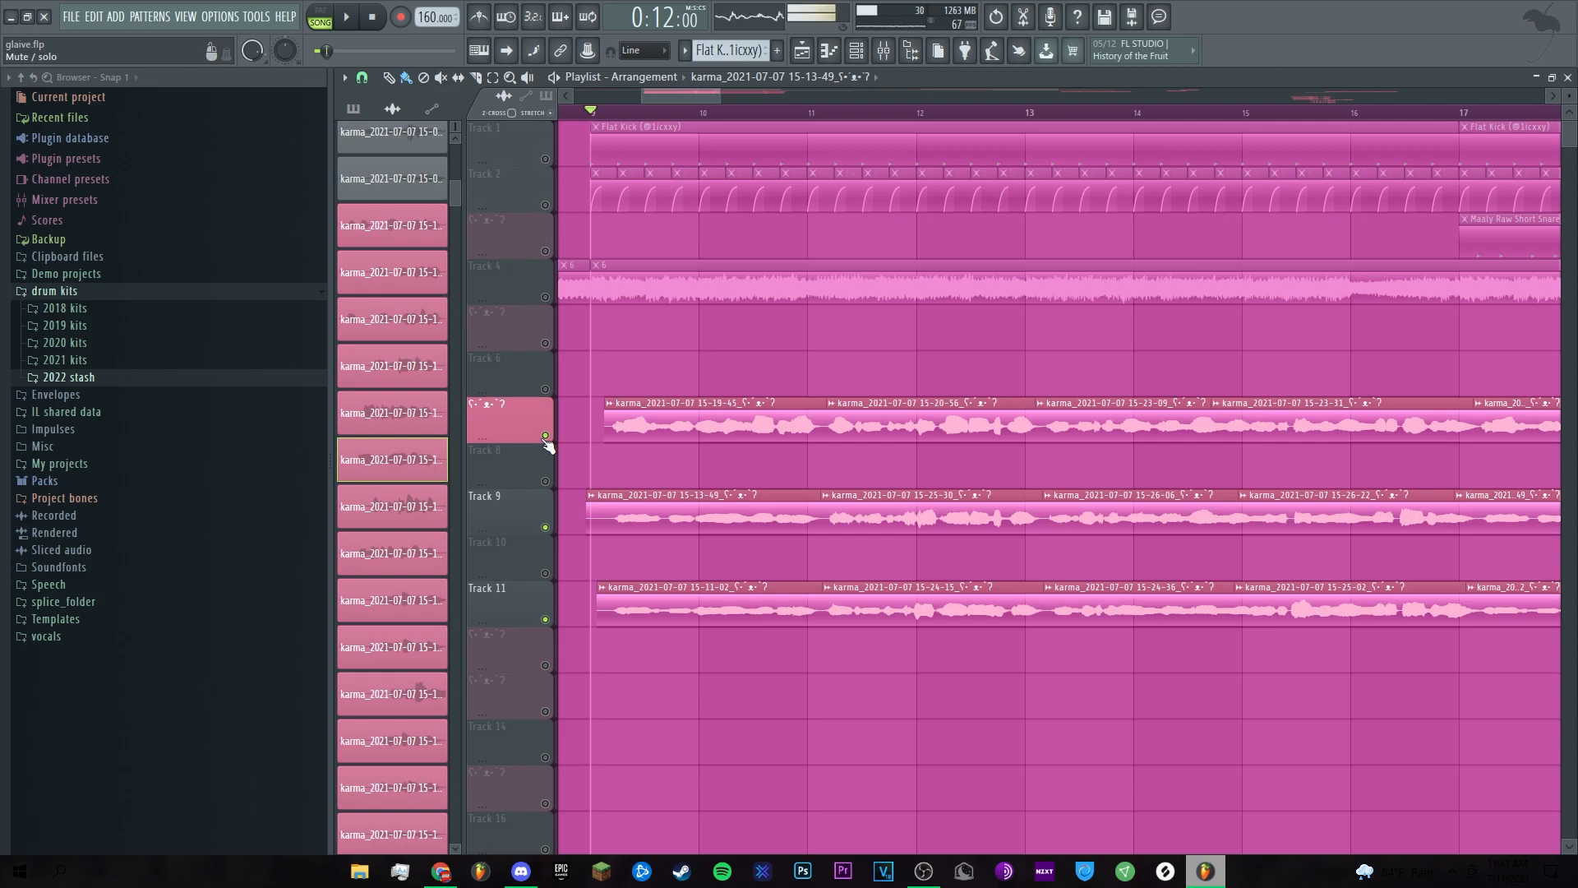
Unmute the other two vocal tracks alongside Track 11 and play all three layers together from bar 9
key("space")
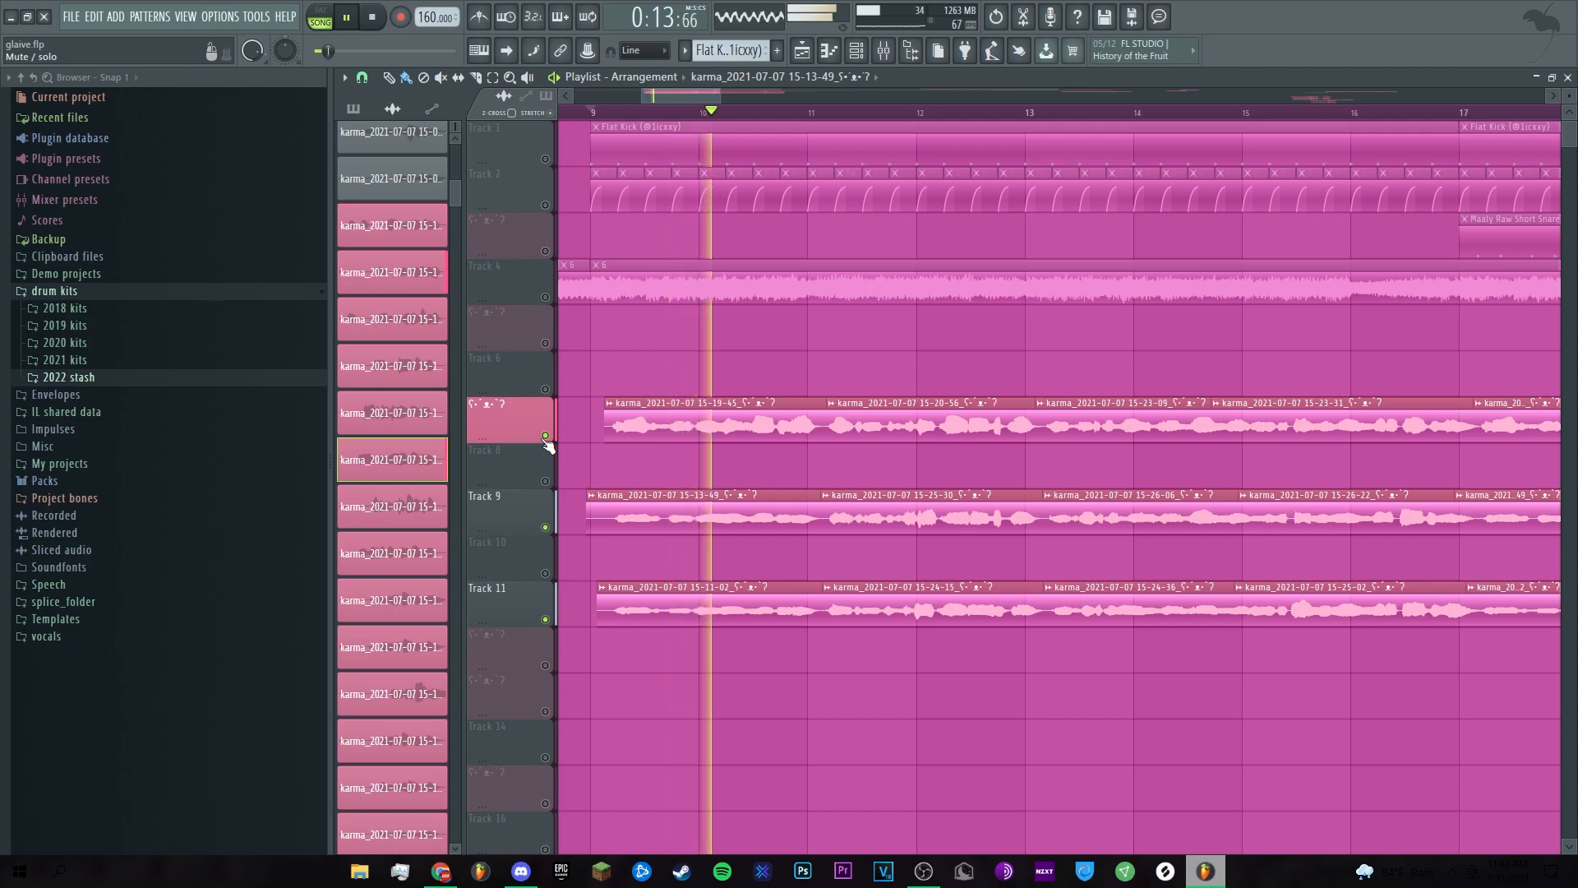
key("space")
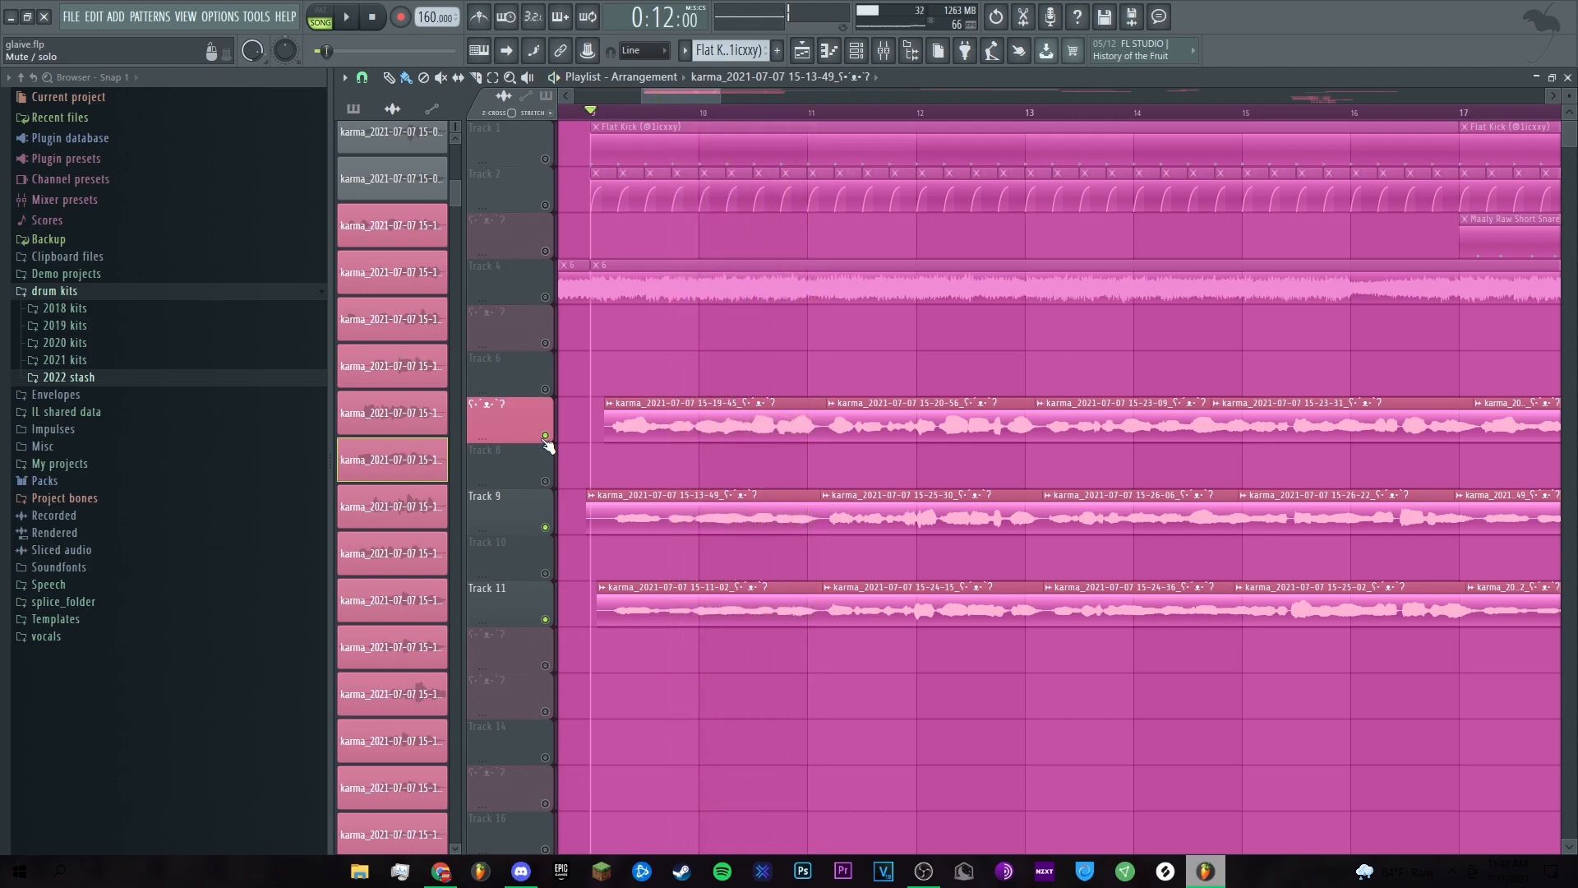